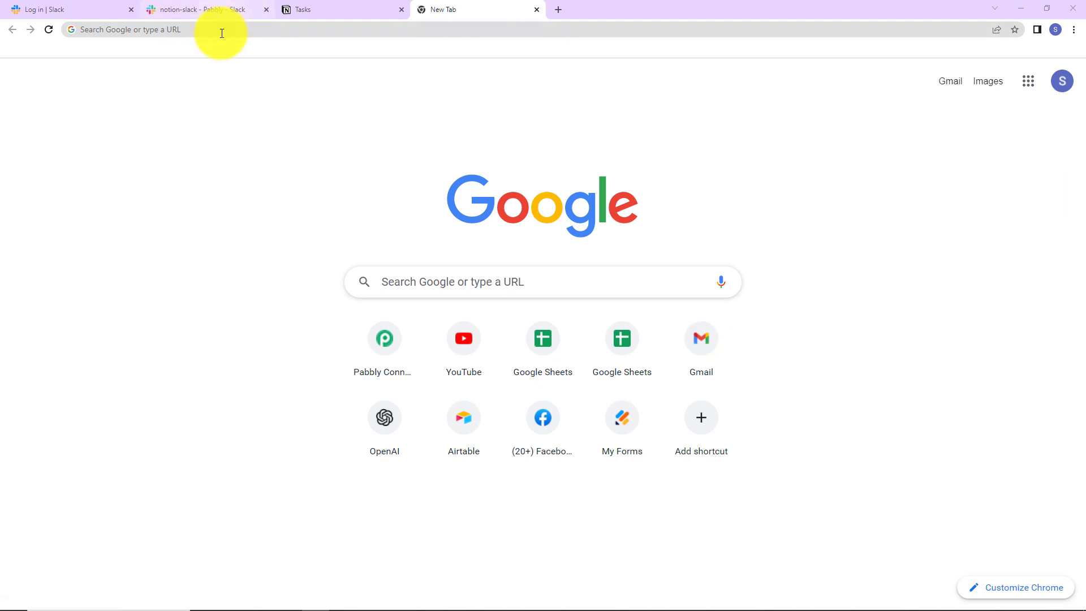
Go to pabbly.com/connect, sign in, and launch Pabbly Connect with Access Now
left_click(220, 31)
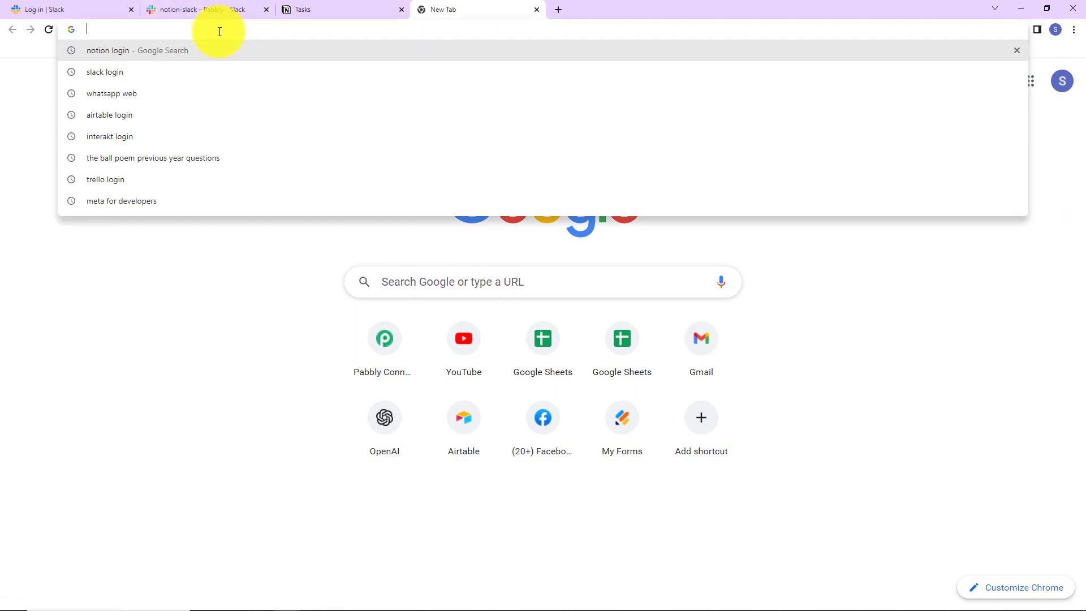
type("pabbly.com/connect")
key("Return")
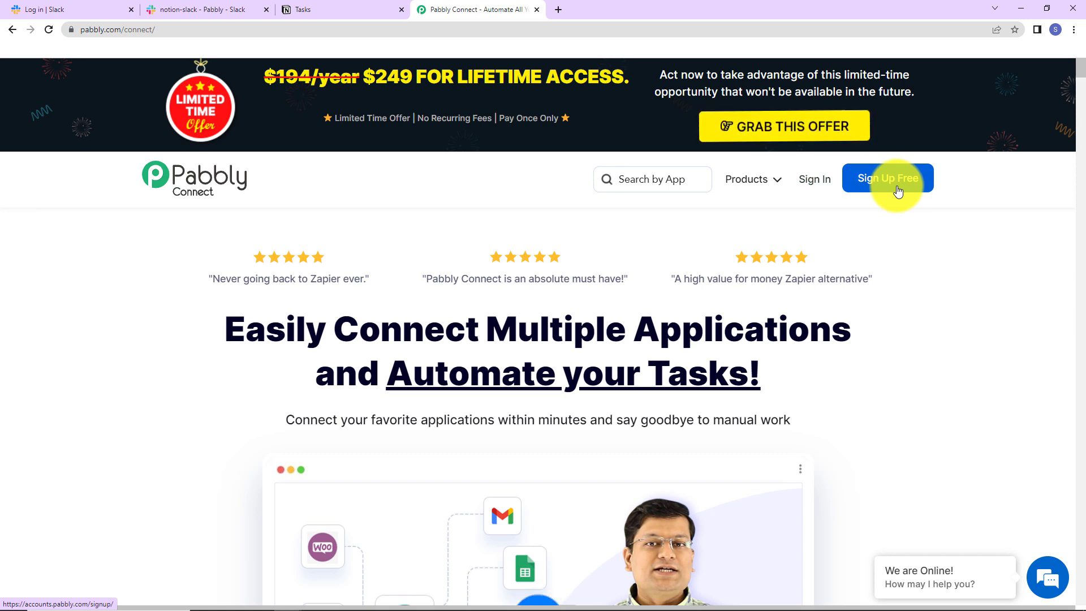
left_click(815, 186)
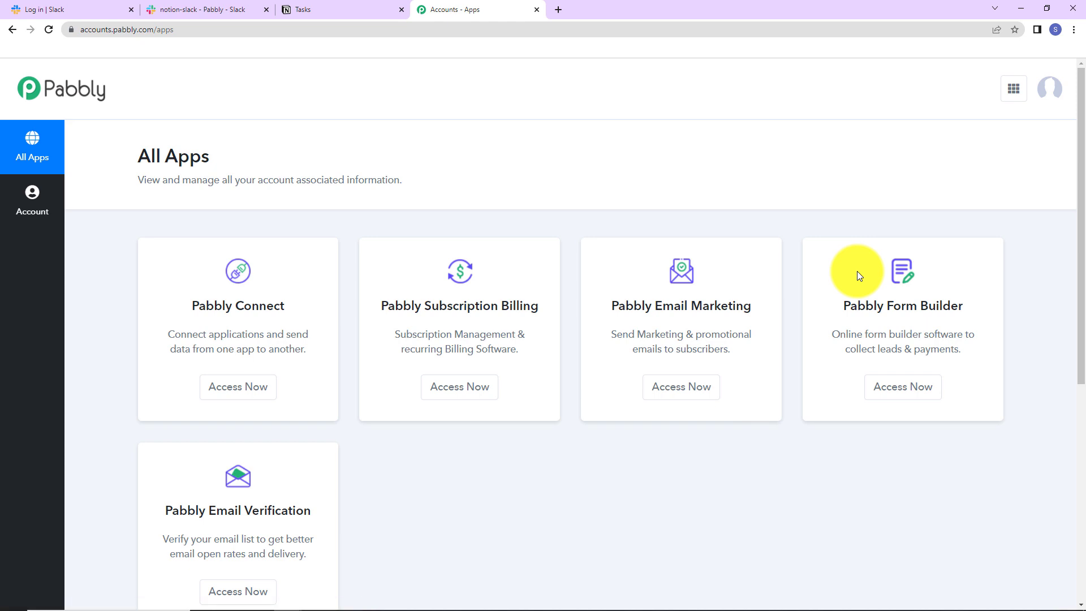
left_click(248, 387)
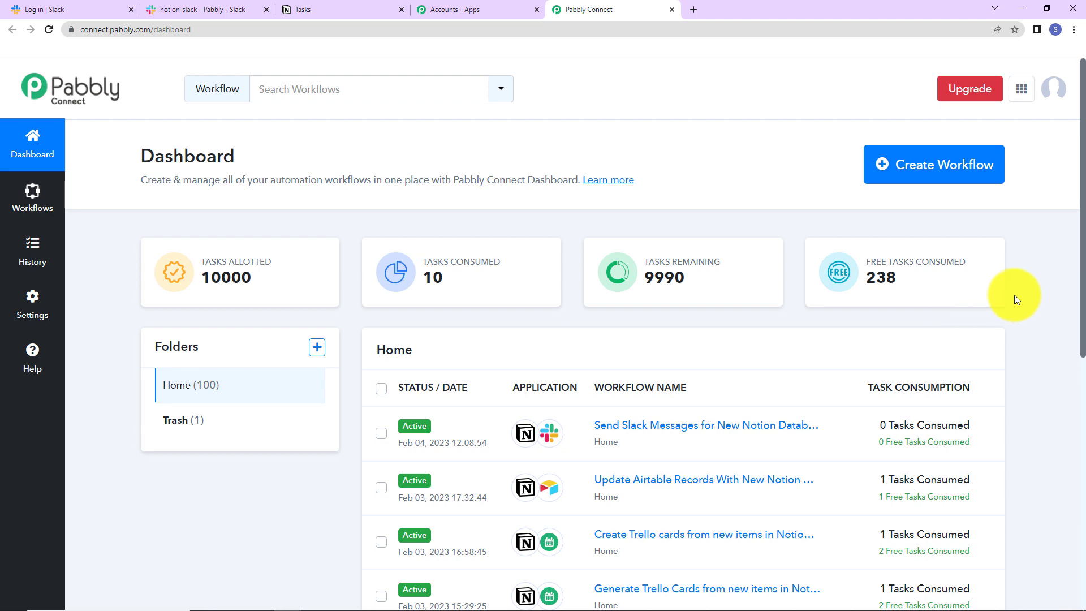
Create a new workflow, pasting 'Send Slack Messages for New Notion Database Items' as its name
left_click(953, 177)
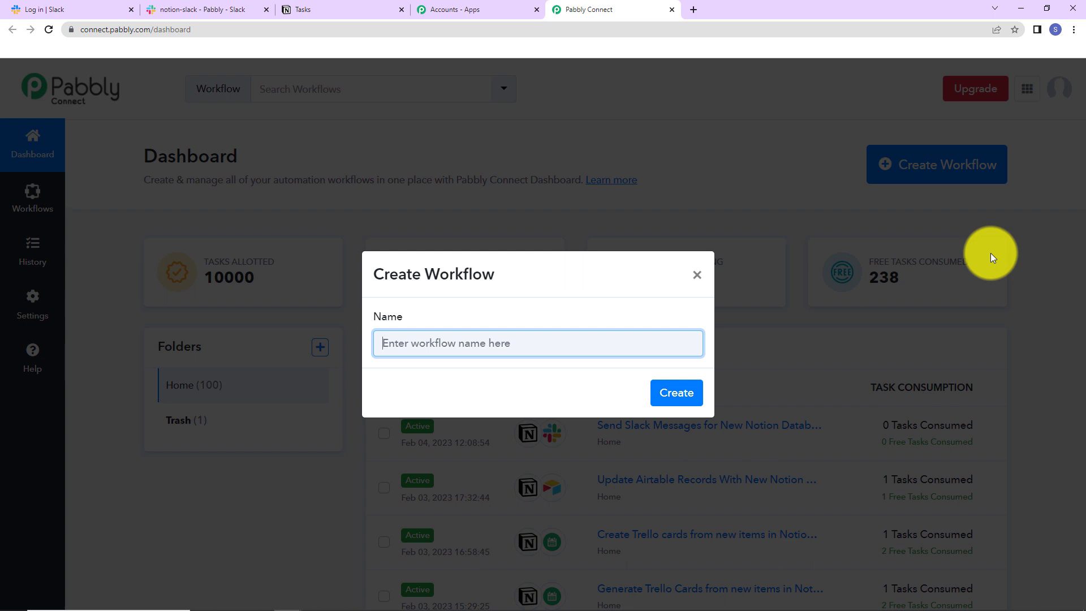
type("Send Slack Messages for New Notion Database Items")
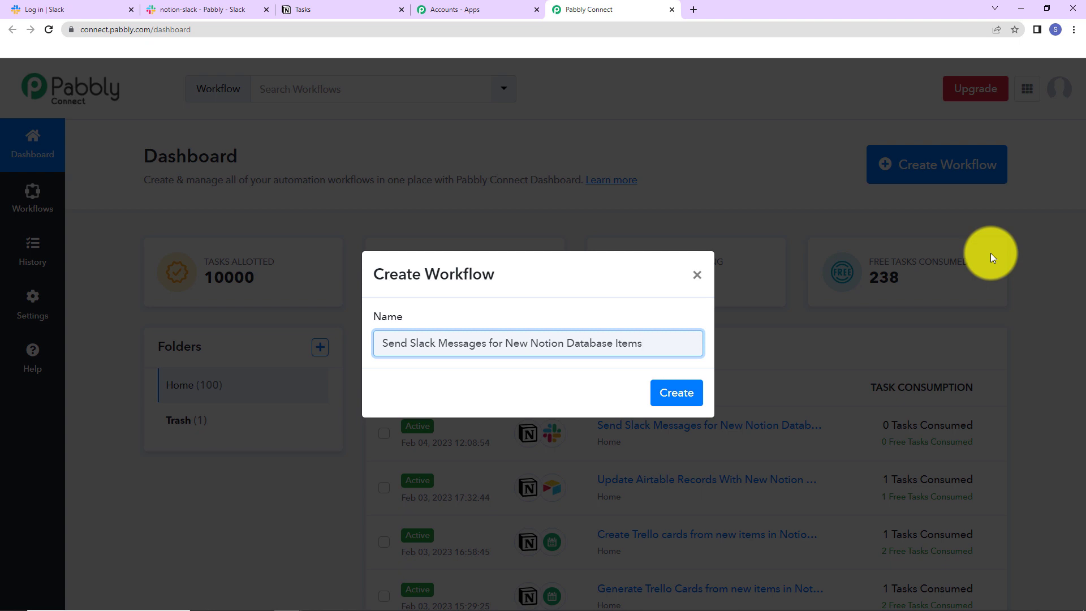
left_click(673, 395)
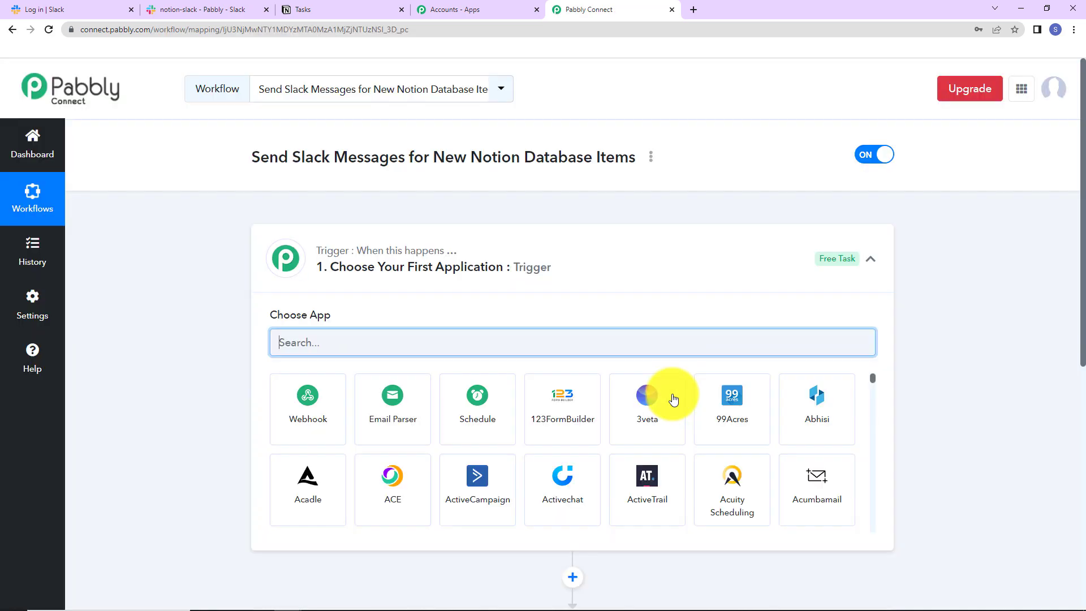
Search 'notion' and choose Notion with the New Database Item trigger event
scroll(492, 291, "down", 5)
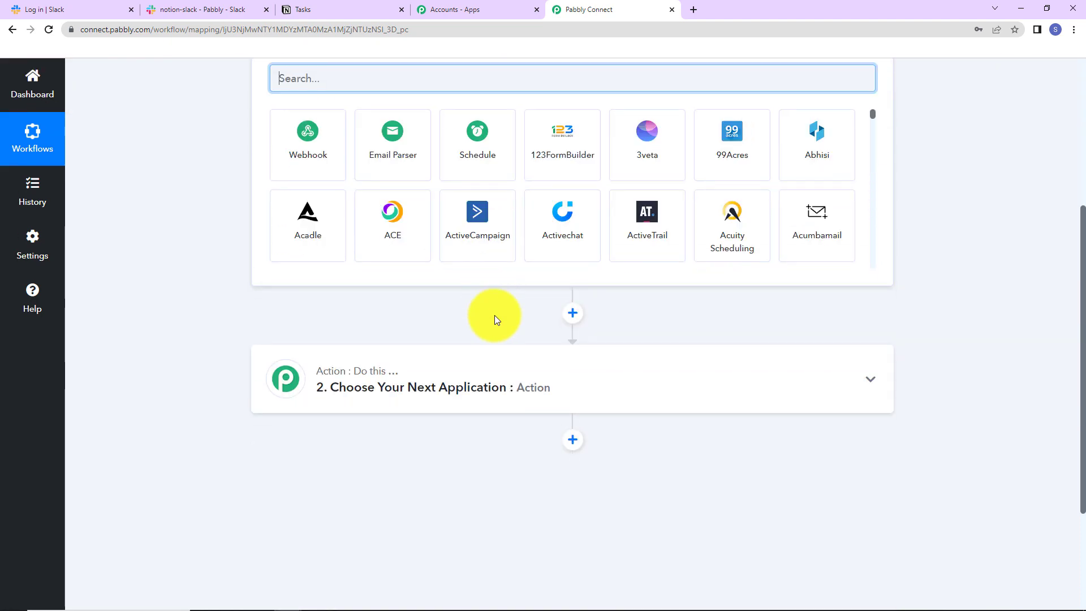
scroll(525, 406, "up", 5)
scroll(524, 407, "down", 3)
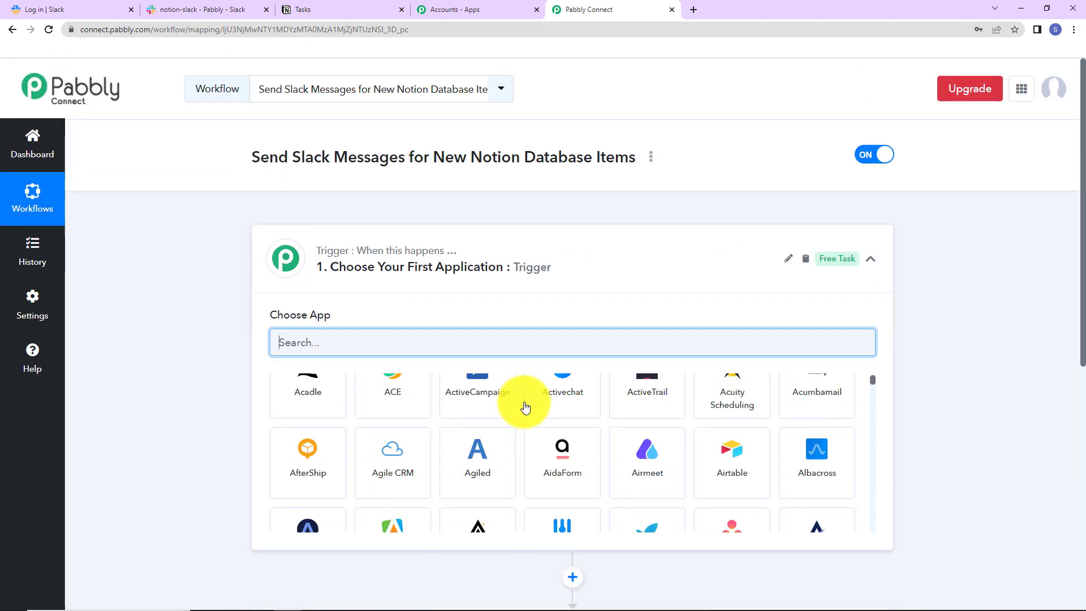
scroll(1043, 371, "down", 2)
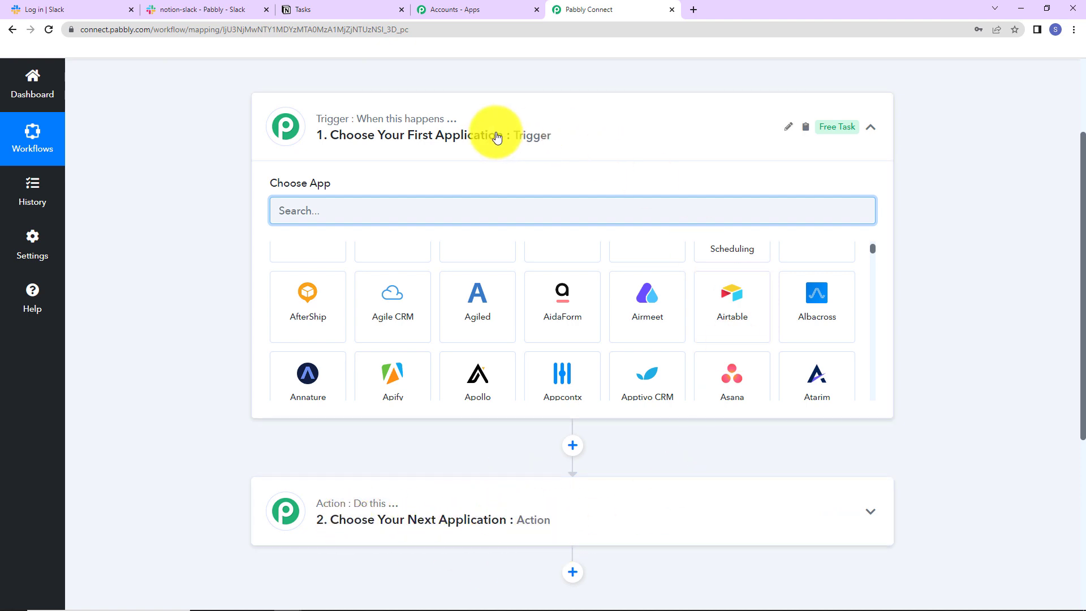
scroll(534, 170, "up", 3)
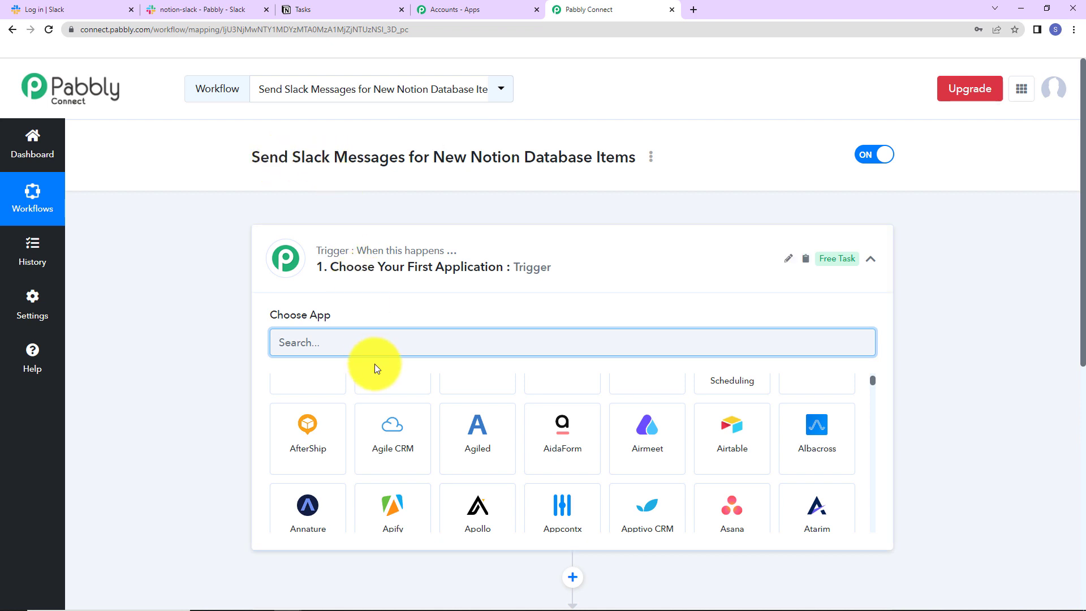
type("notion")
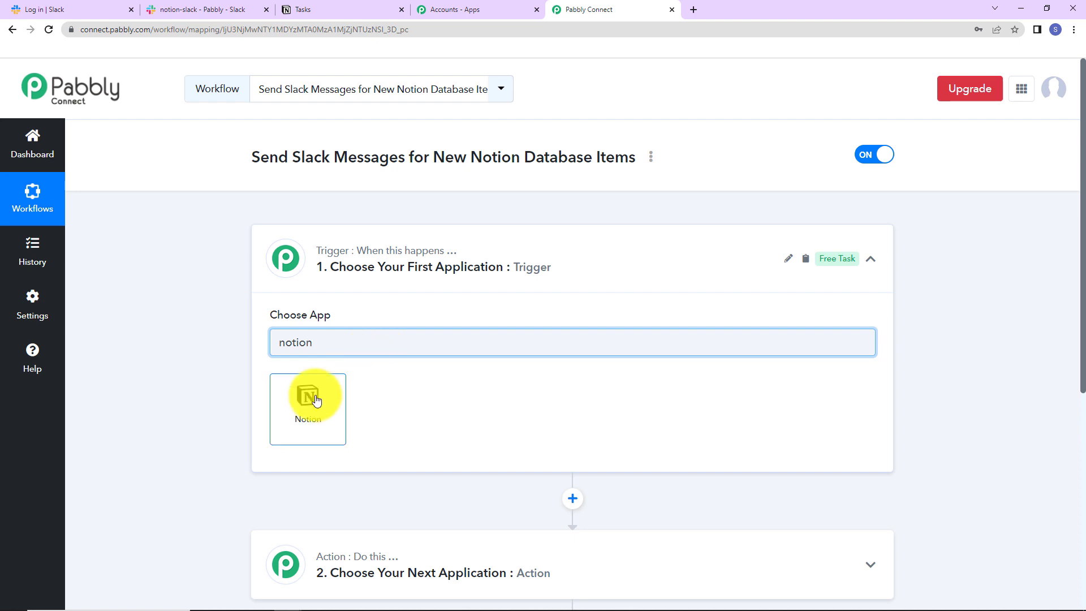
left_click(315, 398)
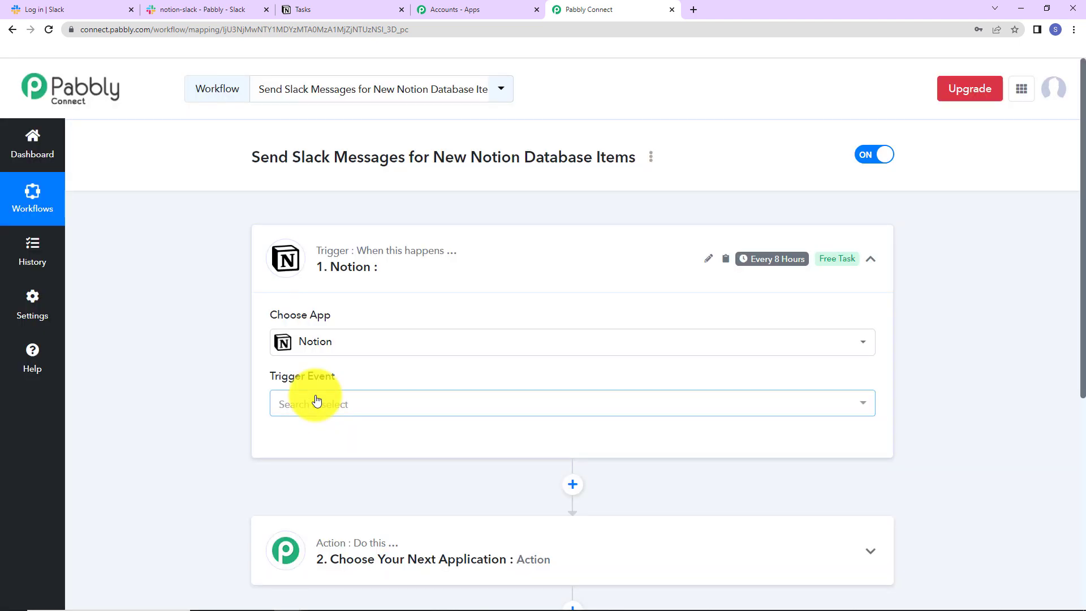
left_click(317, 402)
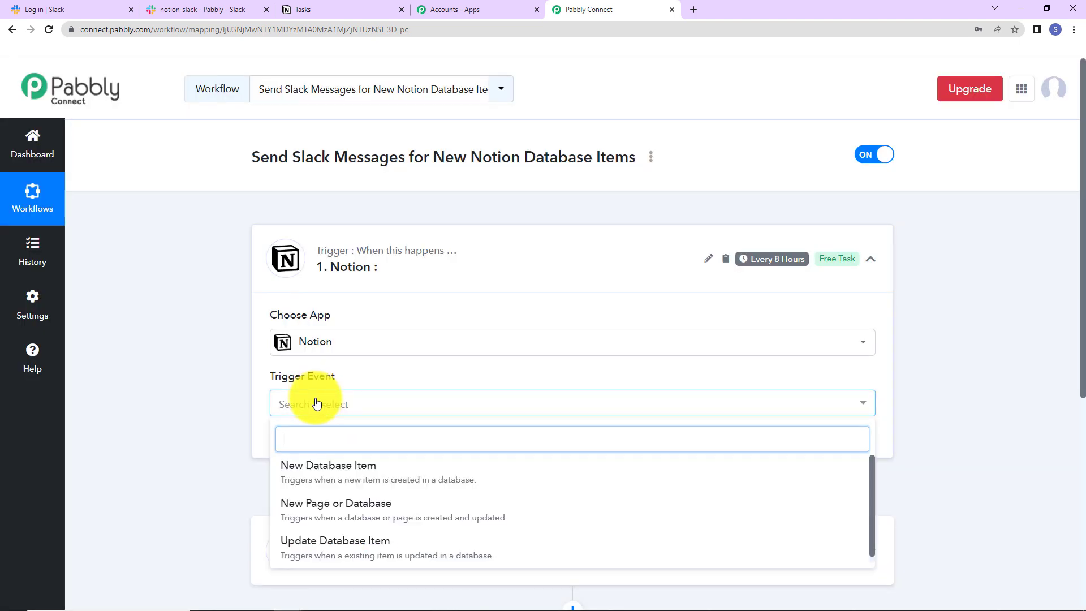
left_click(323, 473)
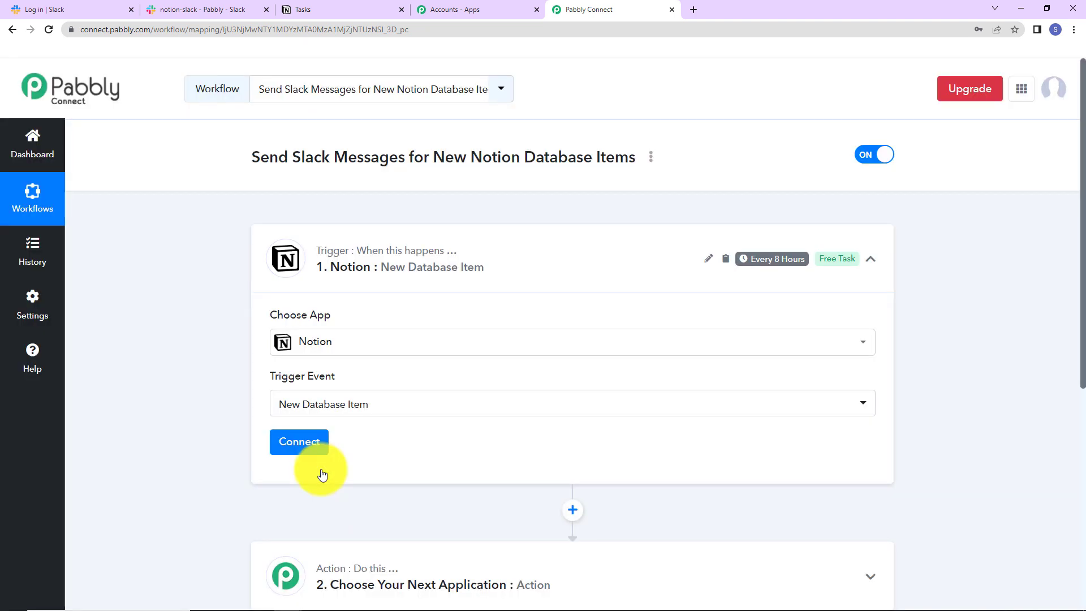
mouse_move(797, 266)
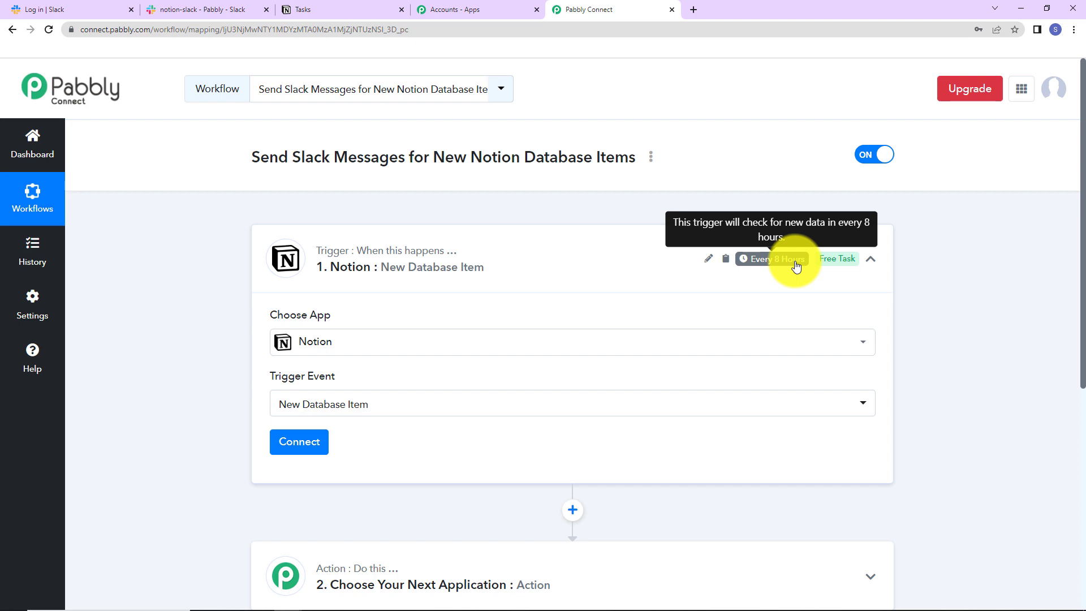
mouse_move(412, 254)
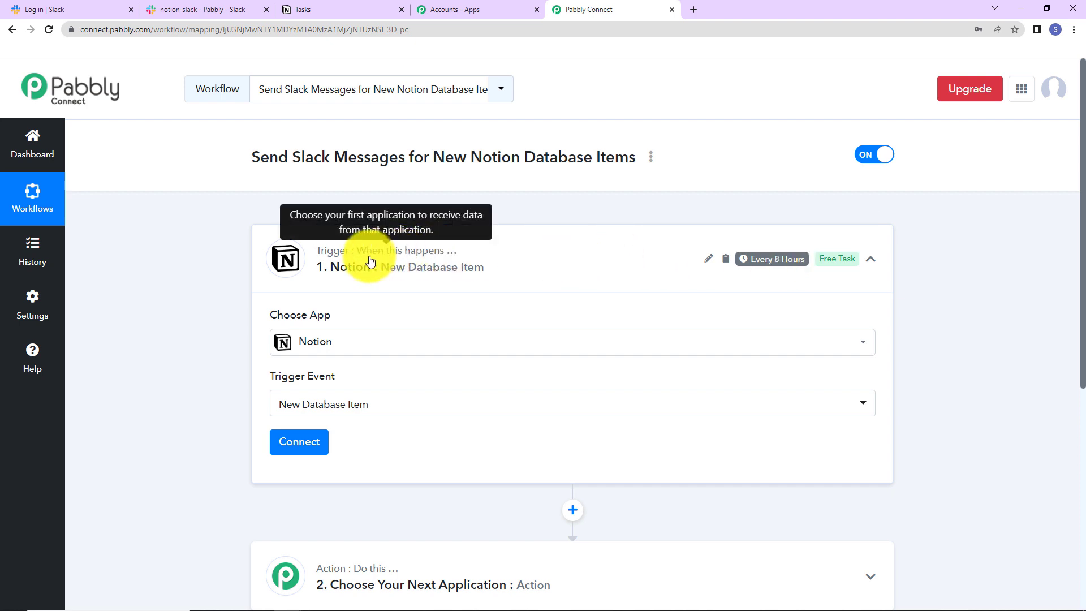
Add a new Notion connection, sharing selected pages, so the trigger uses the Tasks database
left_click(299, 441)
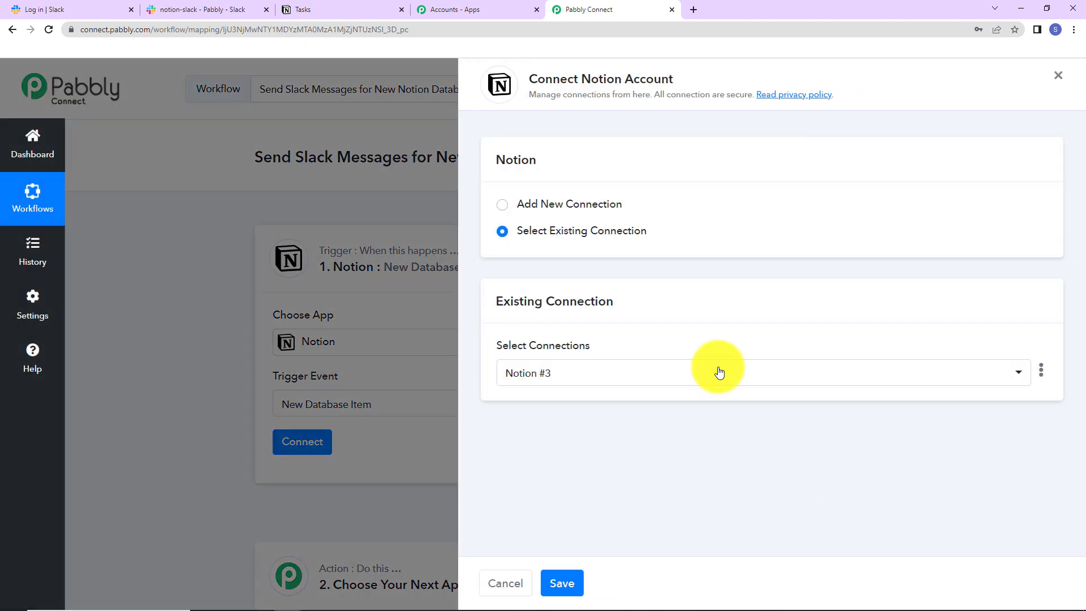
left_click_drag(580, 79, 674, 79)
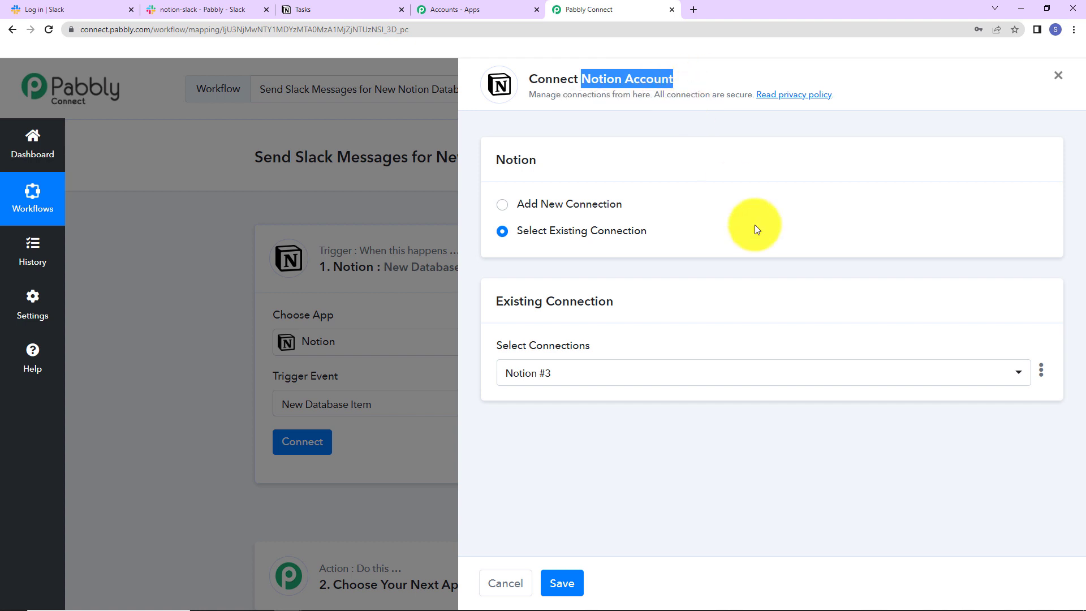
left_click(503, 205)
left_click(612, 355)
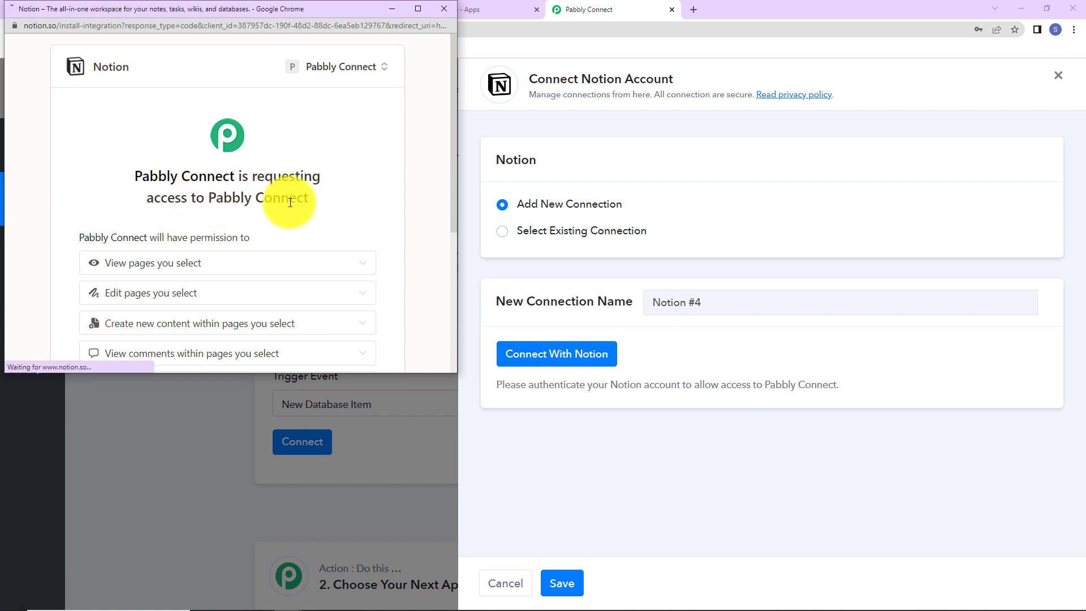
scroll(334, 243, "down", 5)
left_click(333, 226)
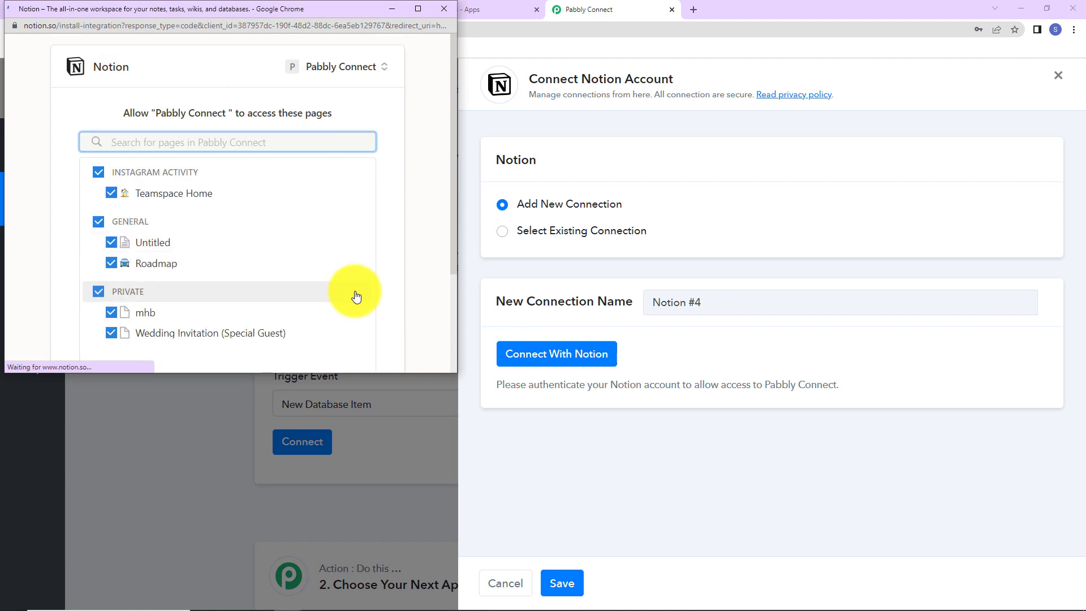
scroll(392, 198, "down", 3)
left_click(341, 316)
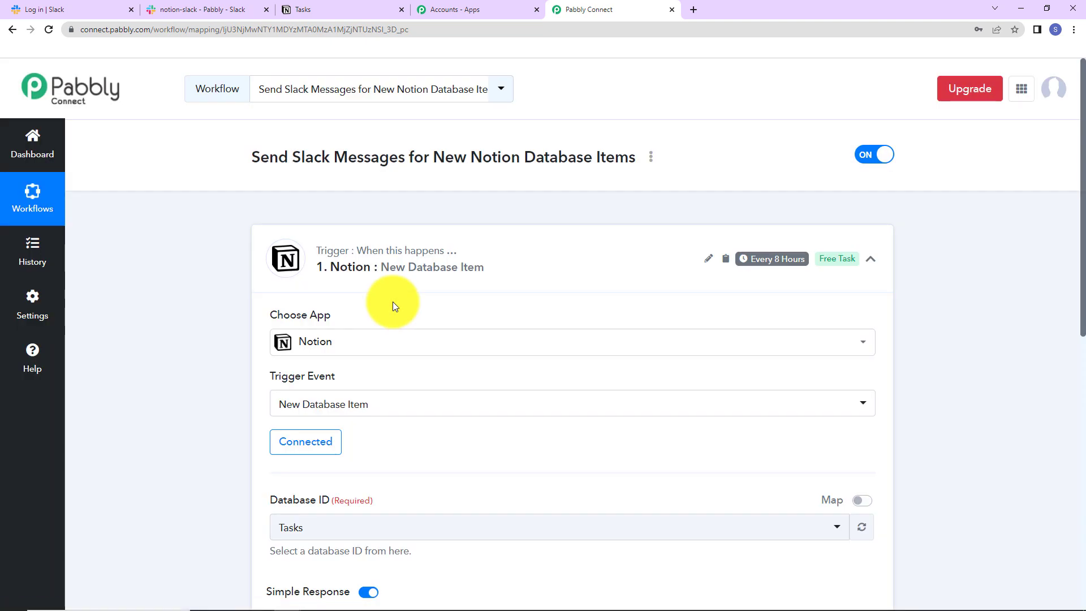
scroll(391, 305, "down", 4)
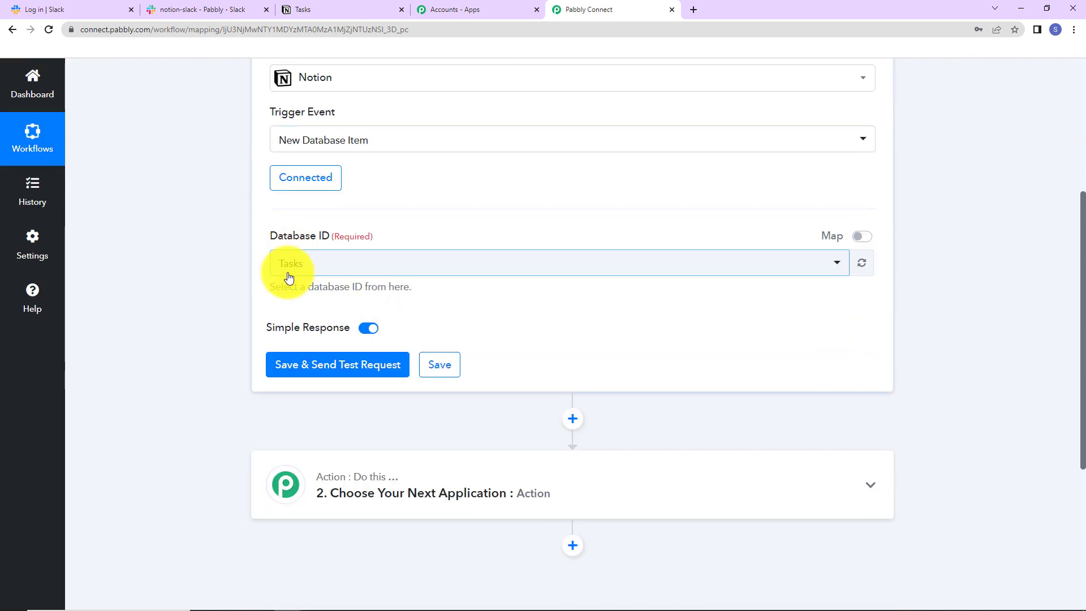
Switch to the Notion Tasks database tab and review its columns and Demo User entry
key("ctrl+3")
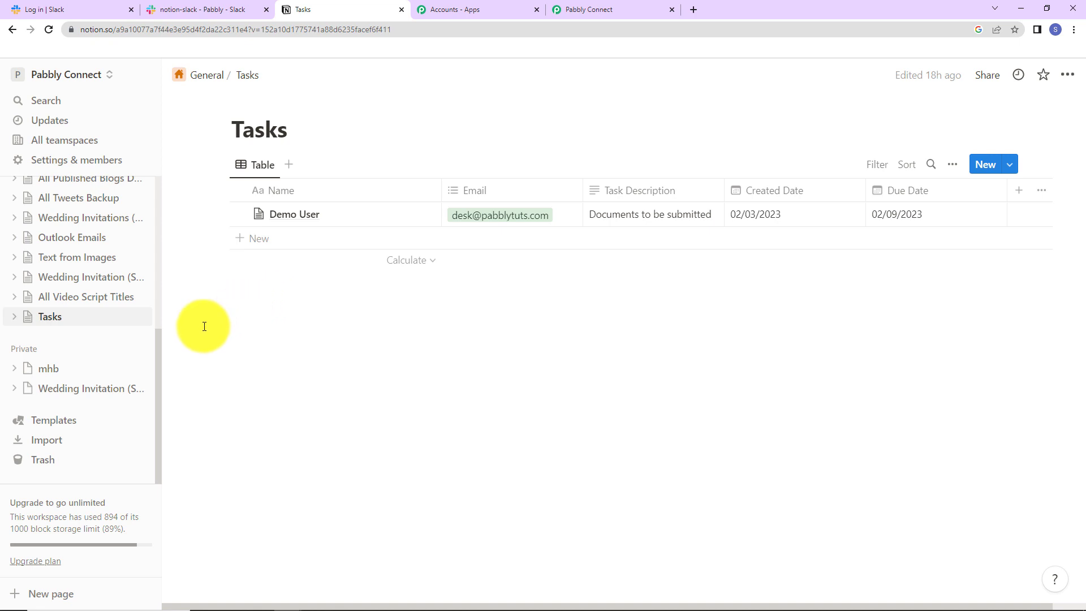
scroll(120, 339, "up", 2)
scroll(113, 316, "up", 3)
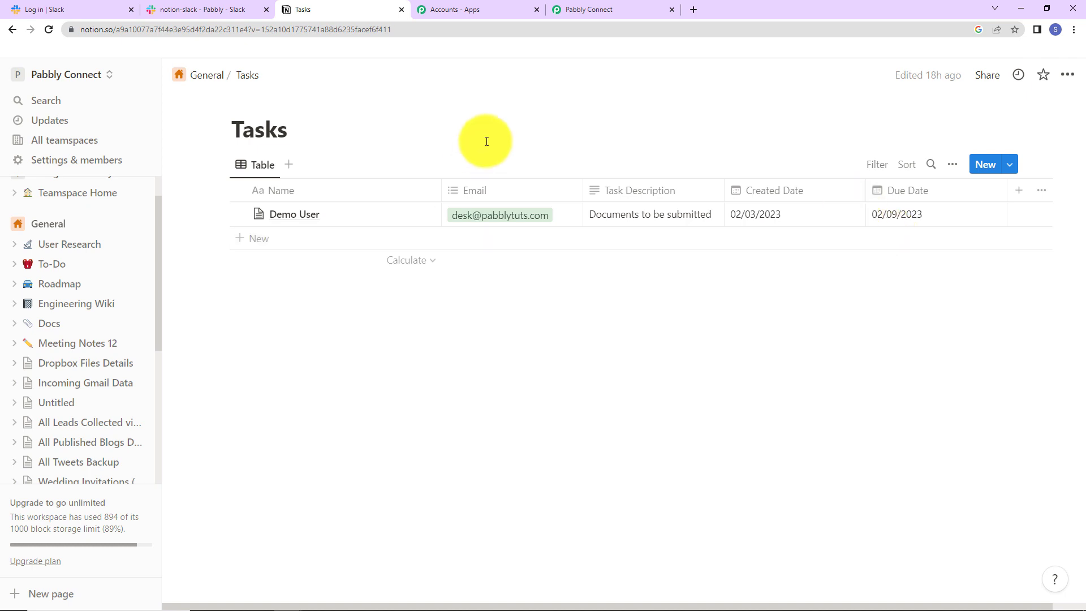
Return to Pabbly Connect, save the trigger, and scroll through its captured test response
left_click(591, 12)
left_click(352, 237)
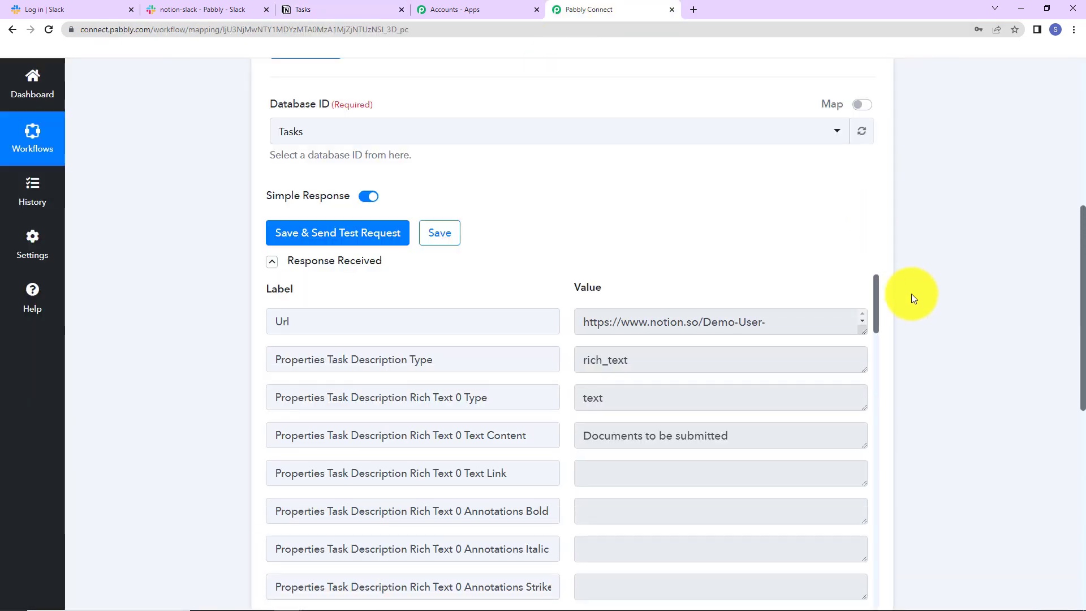
scroll(964, 289, "down", 5)
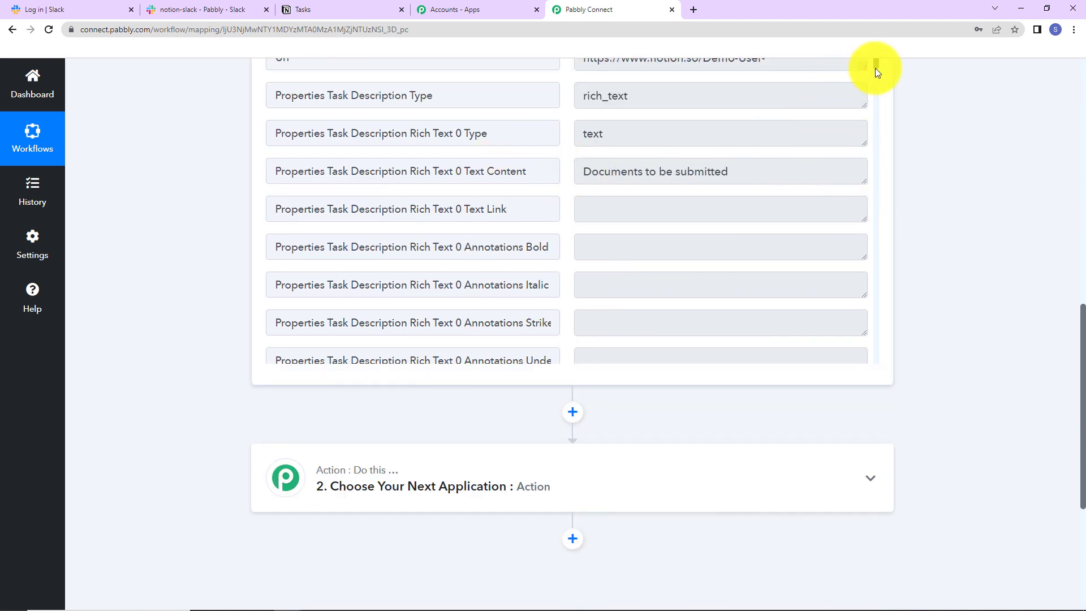
left_click_drag(879, 67, 892, 233)
scroll(885, 127, "down", 3)
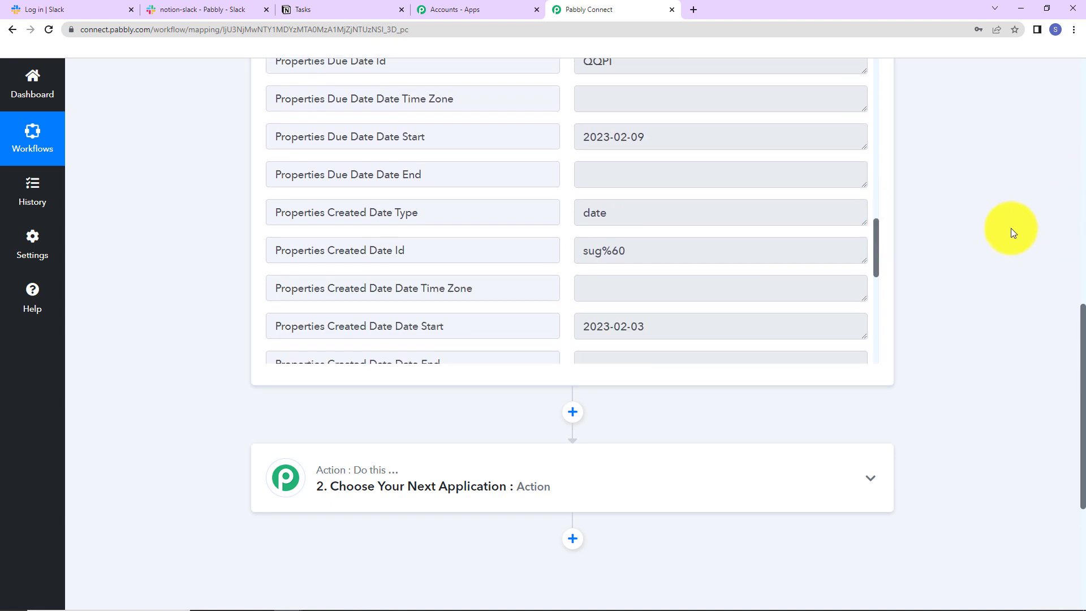
scroll(1011, 230, "down", 5)
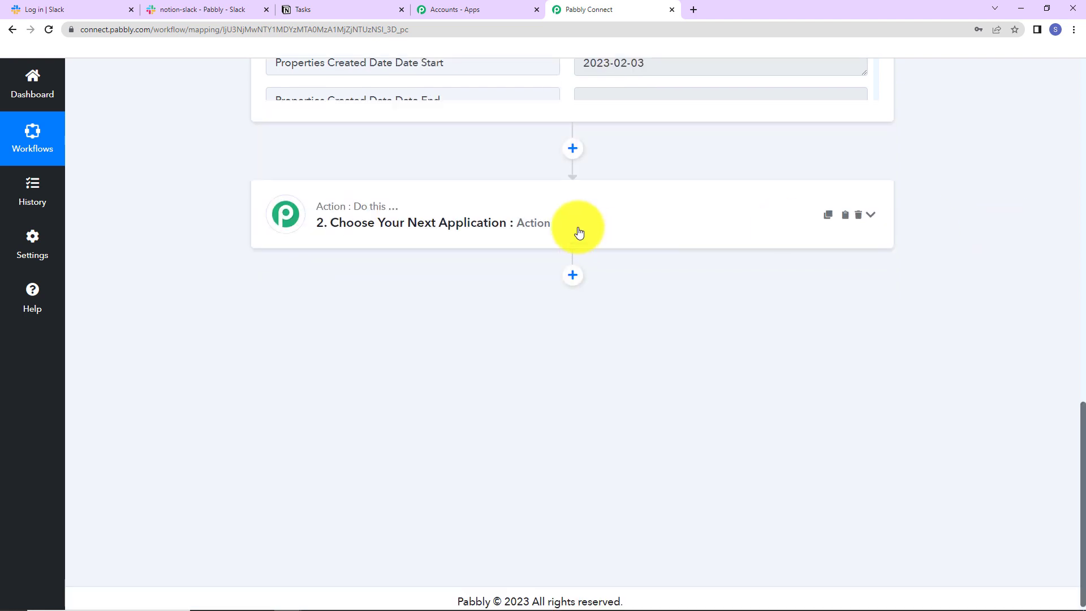
Set the action step to Slack with Send Channel Message and begin connecting a Slack account
left_click(570, 211)
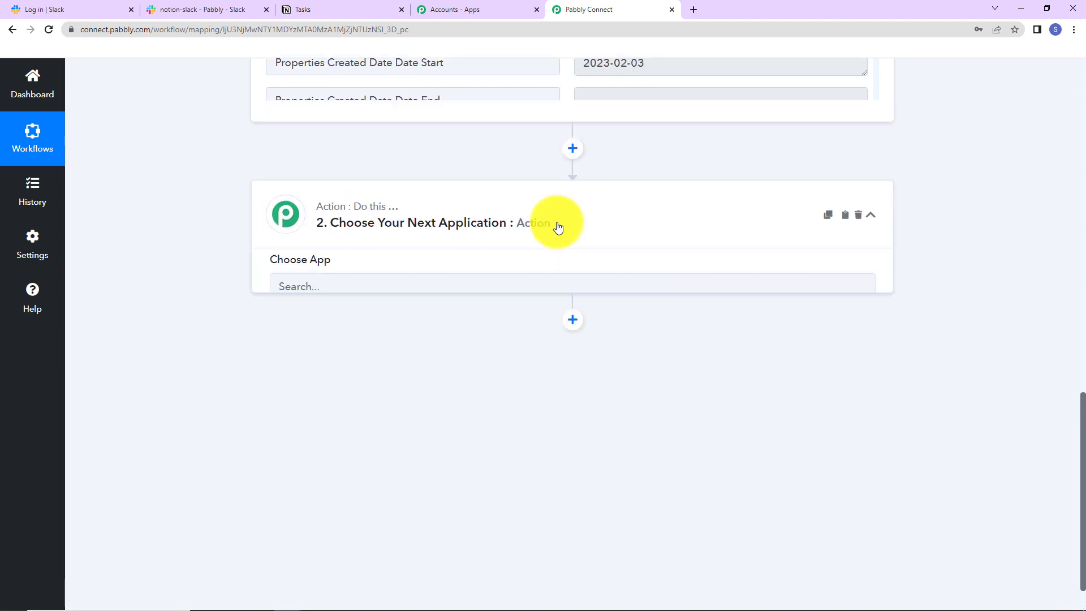
left_click(488, 298)
type("slac")
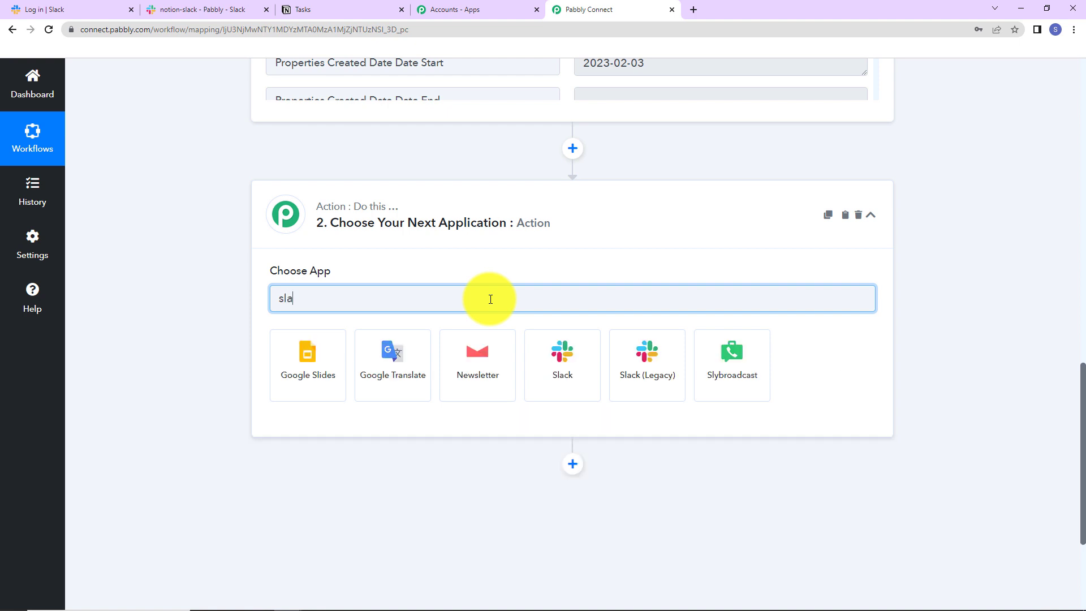
left_click(322, 356)
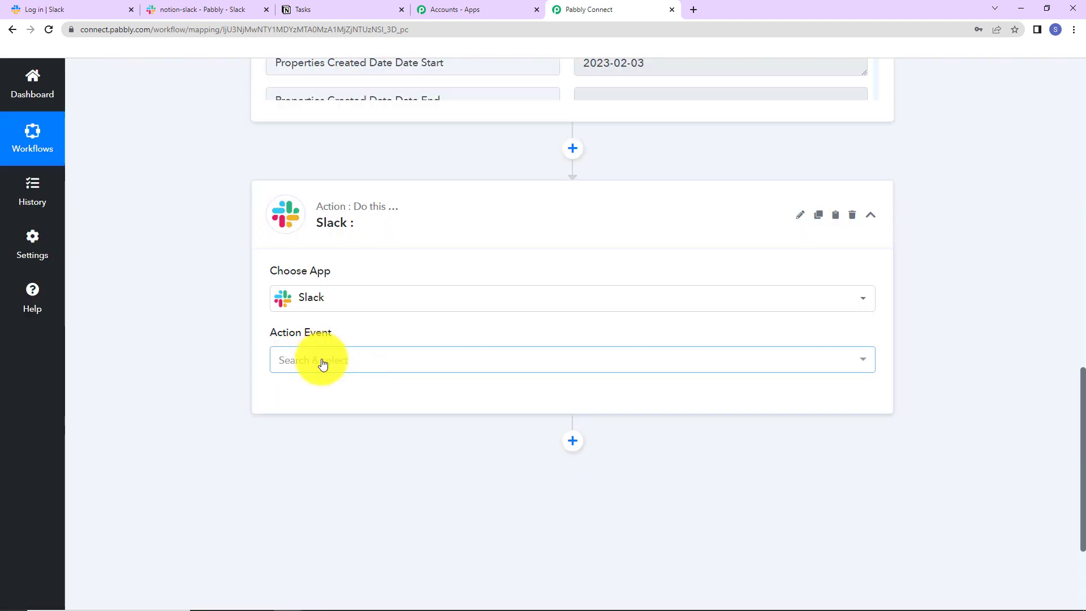
left_click(323, 358)
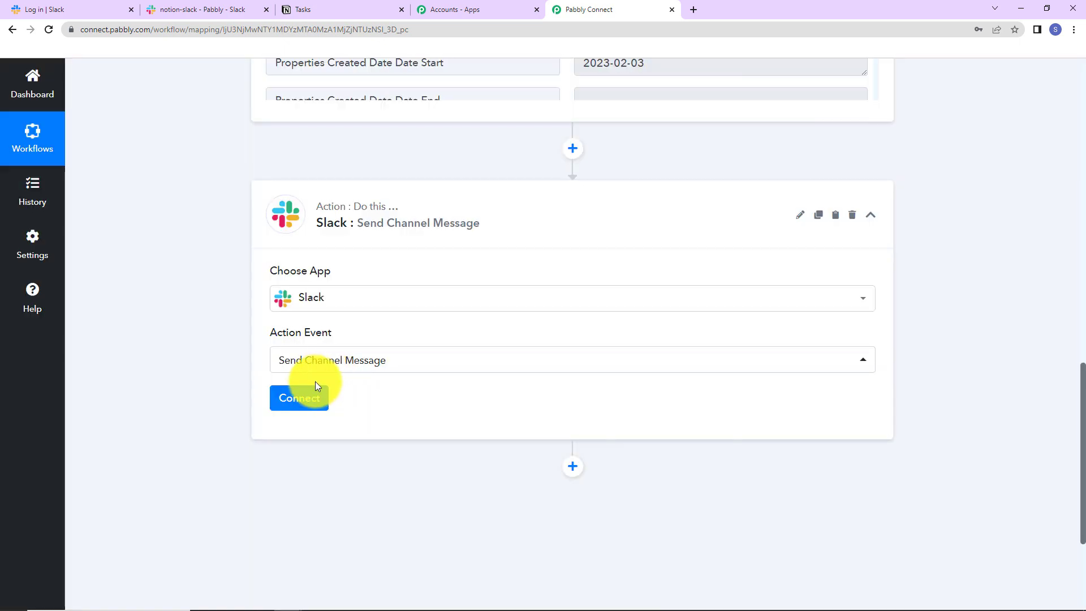
left_click(305, 396)
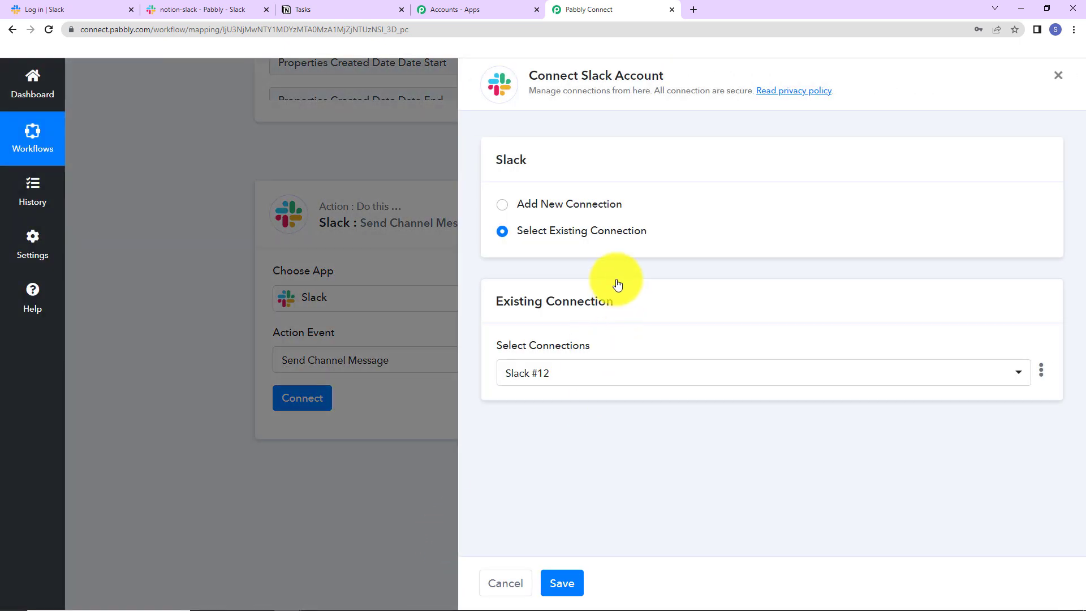
left_click_drag(581, 76, 738, 78)
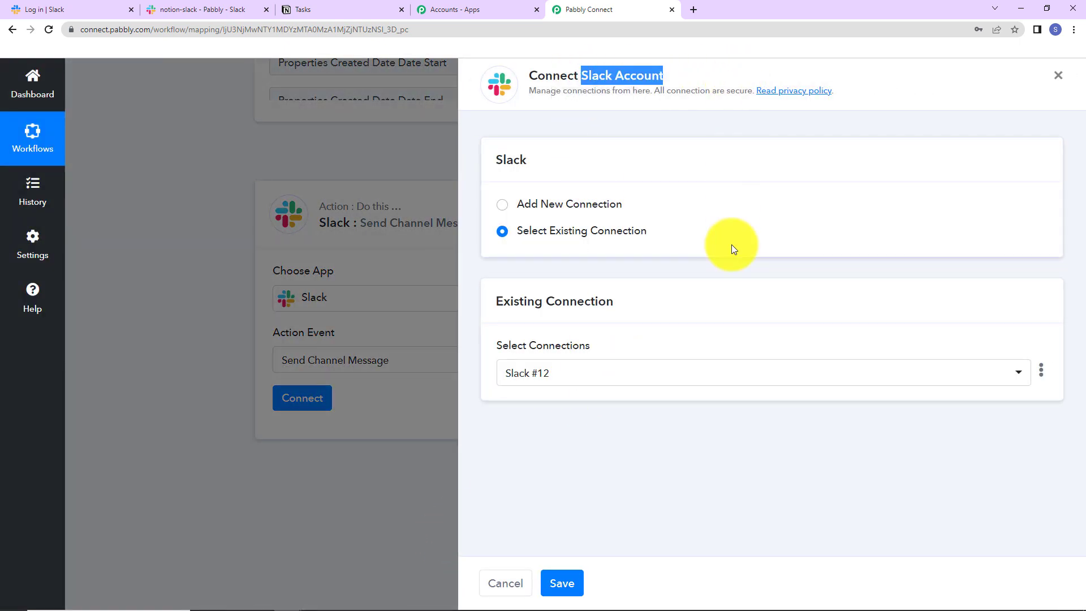
Add a new Slack connection with the user token type and allow workspace access
left_click(501, 206)
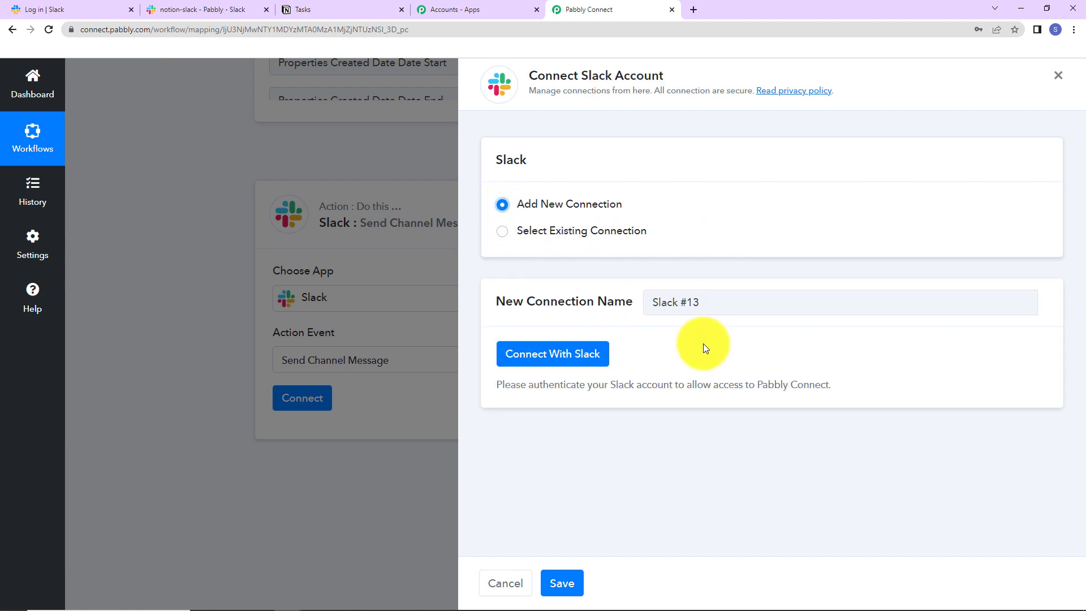
left_click(572, 365)
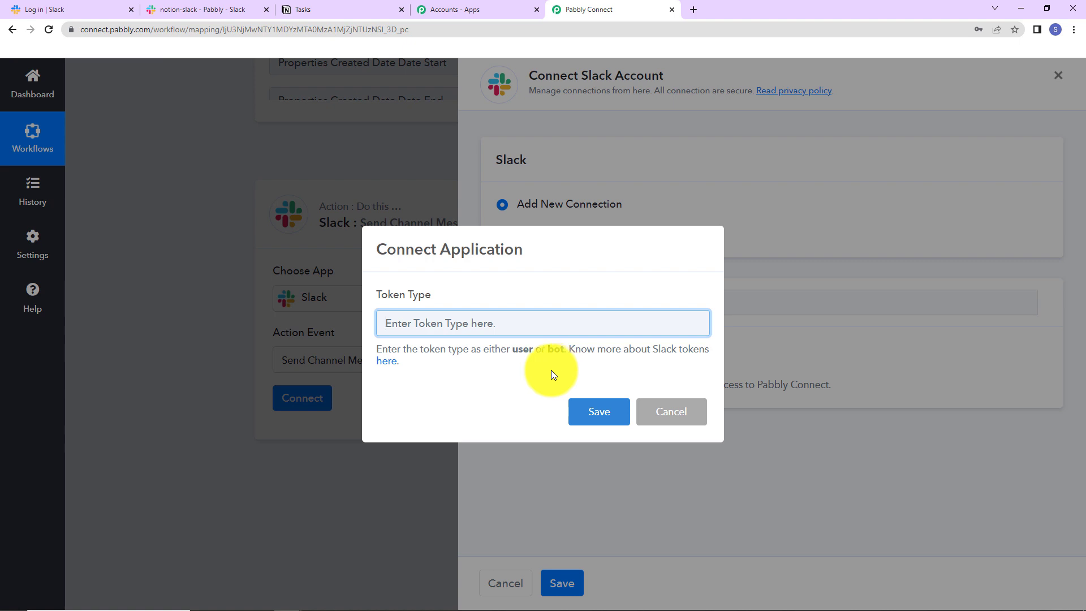
type("usr")
type("er")
left_click(589, 417)
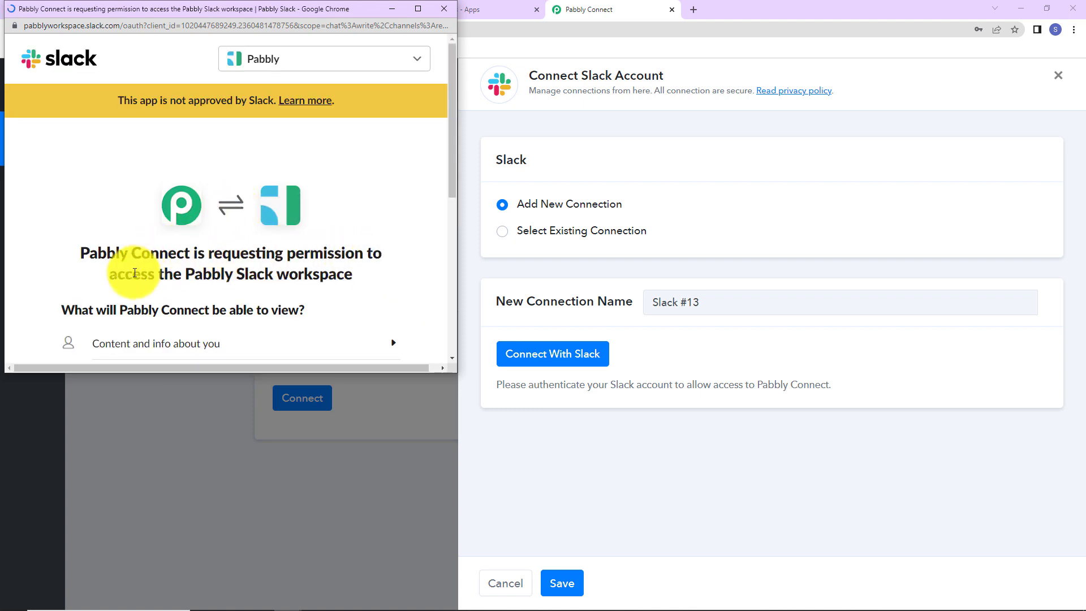
scroll(383, 256, "down", 5)
left_click(281, 271)
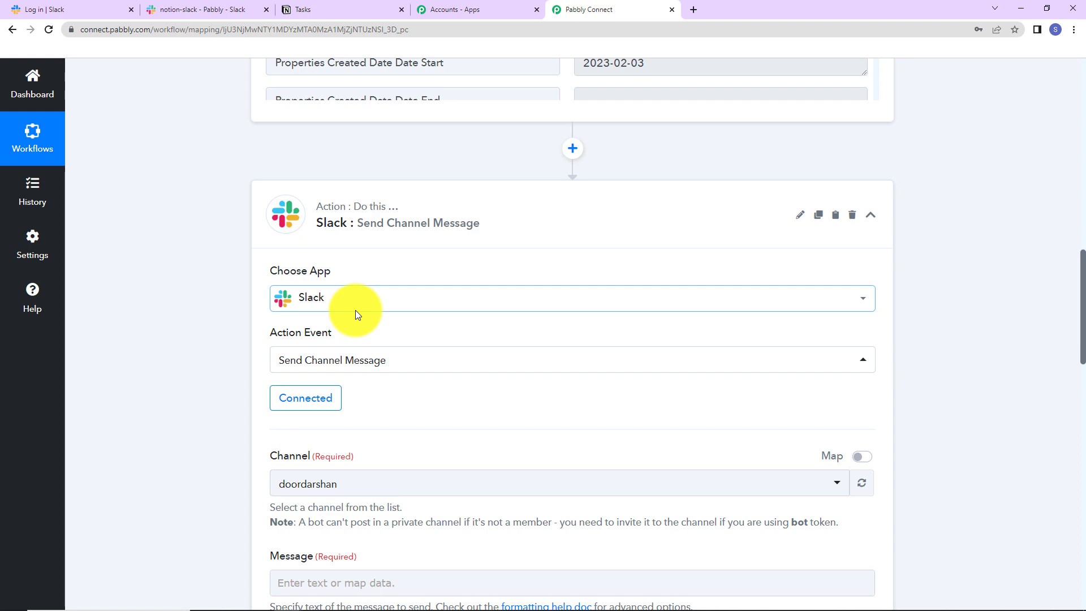
scroll(362, 310, "down", 7)
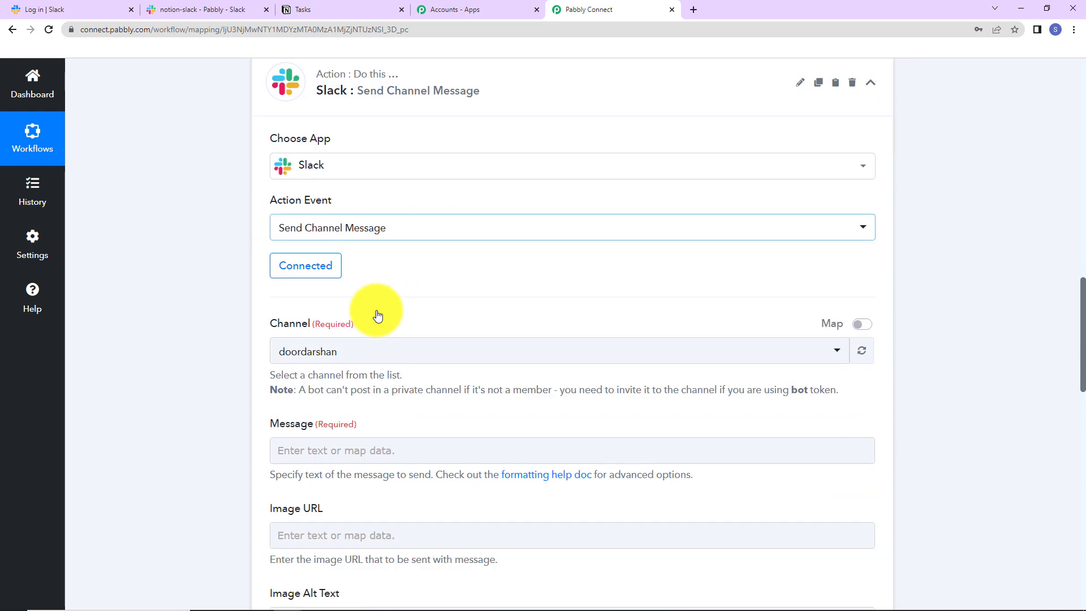
scroll(320, 158, "up", 2)
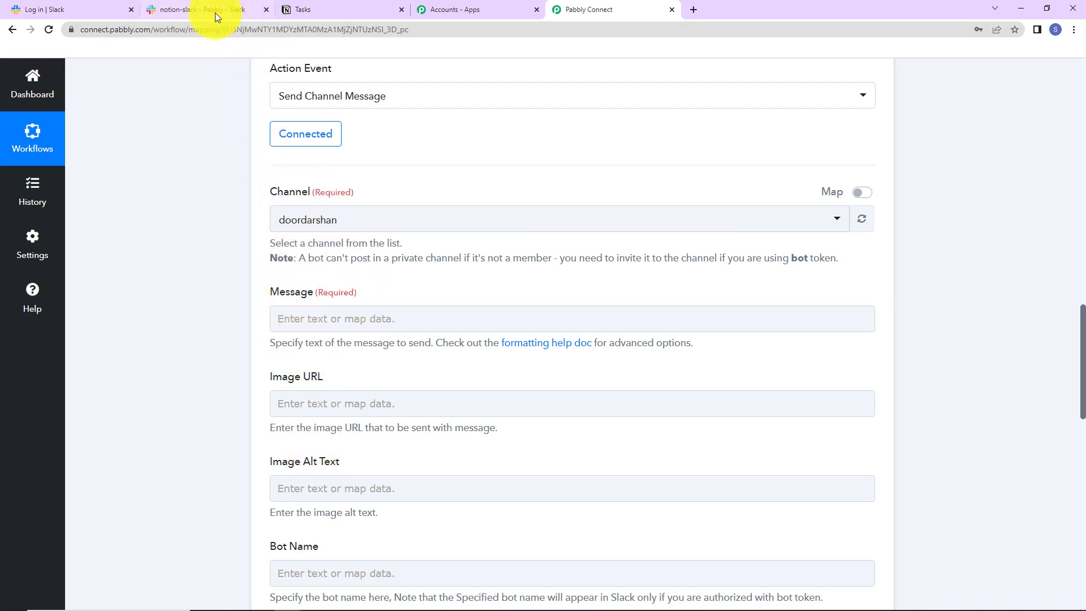
left_click(184, 6)
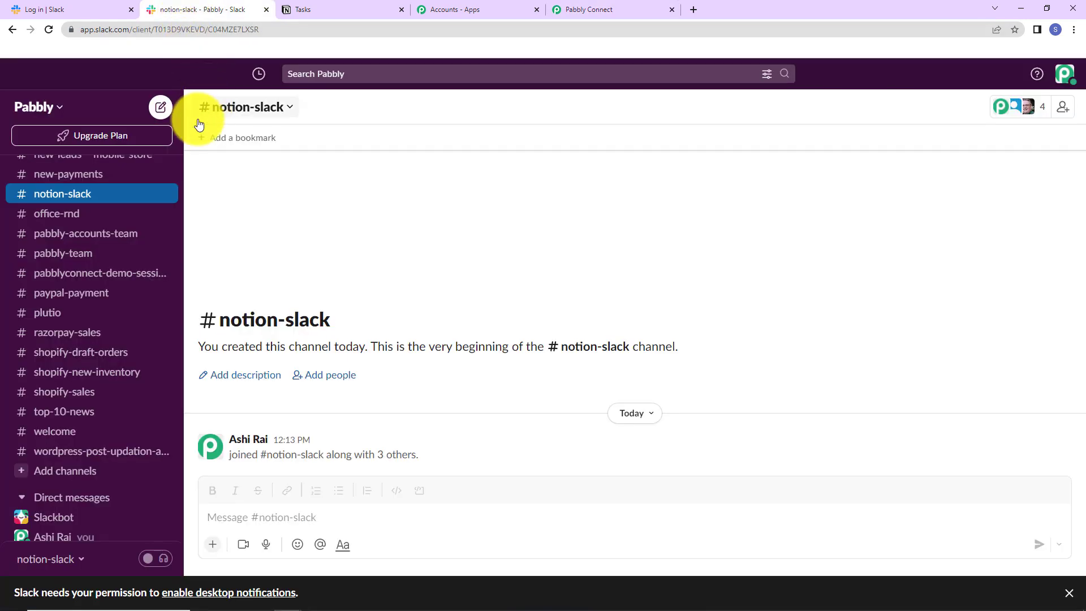
scroll(109, 252, "up", 3)
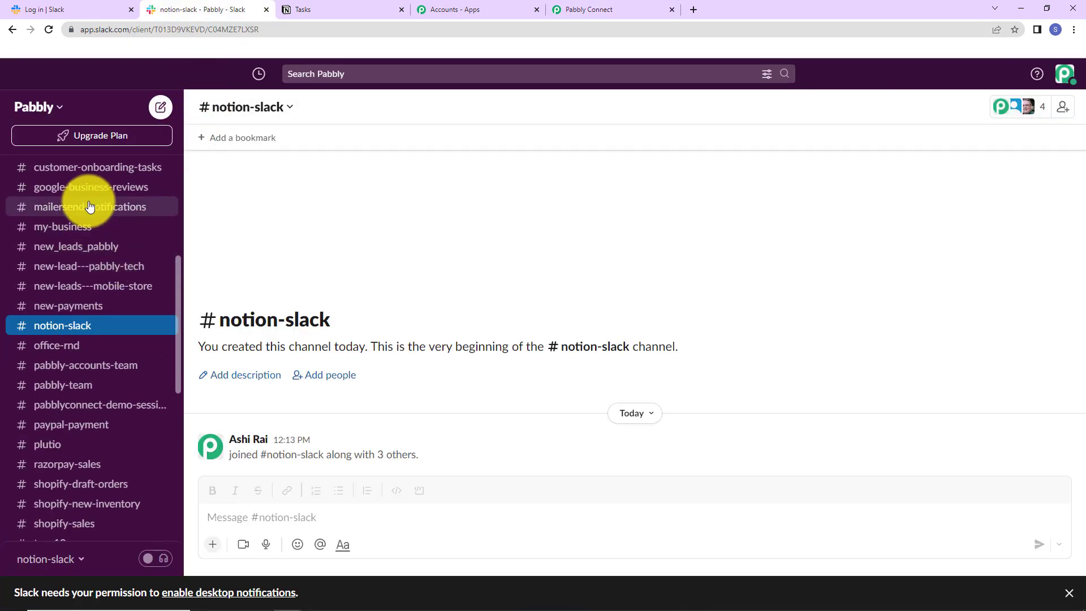
scroll(90, 226, "up", 5)
scroll(82, 423, "down", 5)
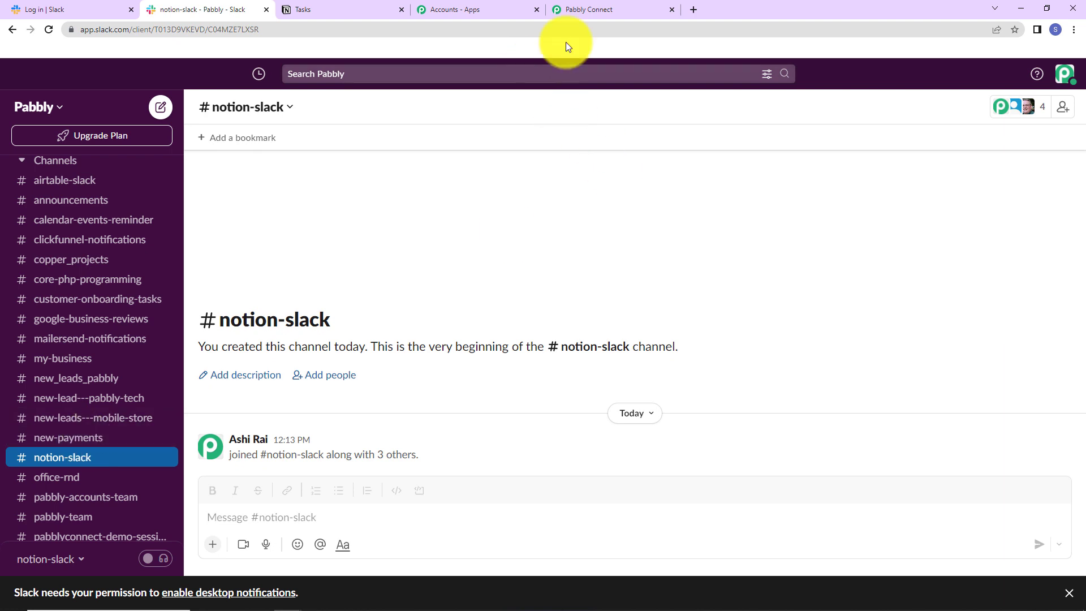
scroll(119, 348, "down", 10)
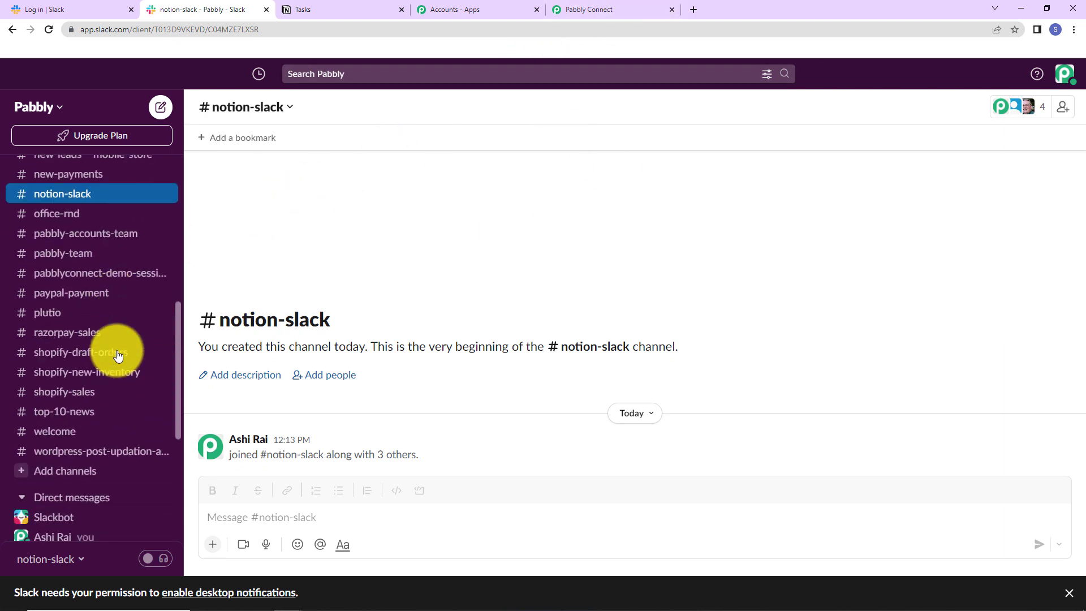
scroll(91, 339, "up", 2)
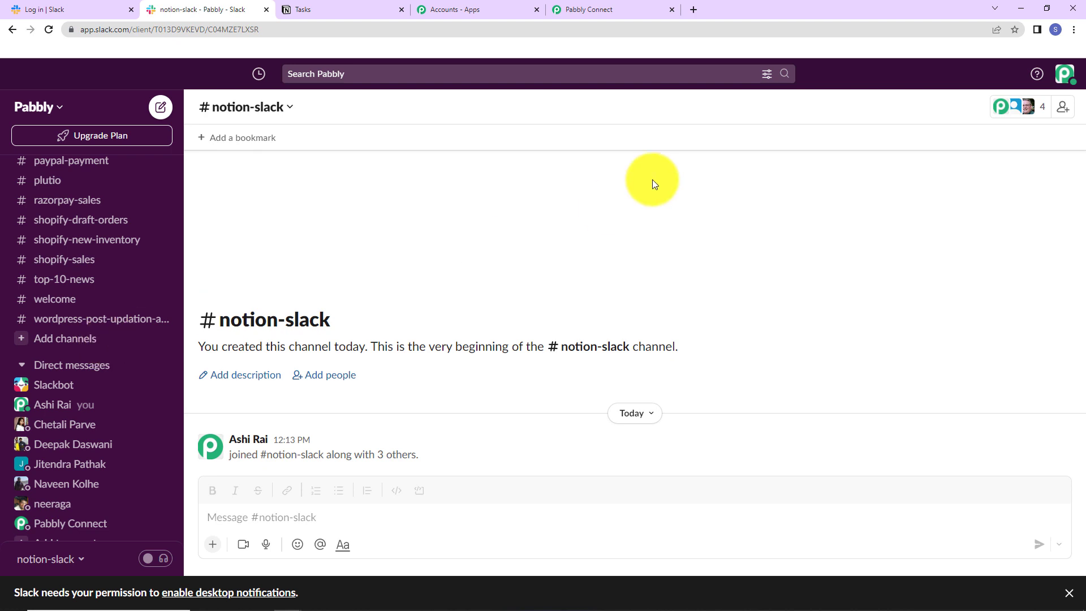
left_click(591, 11)
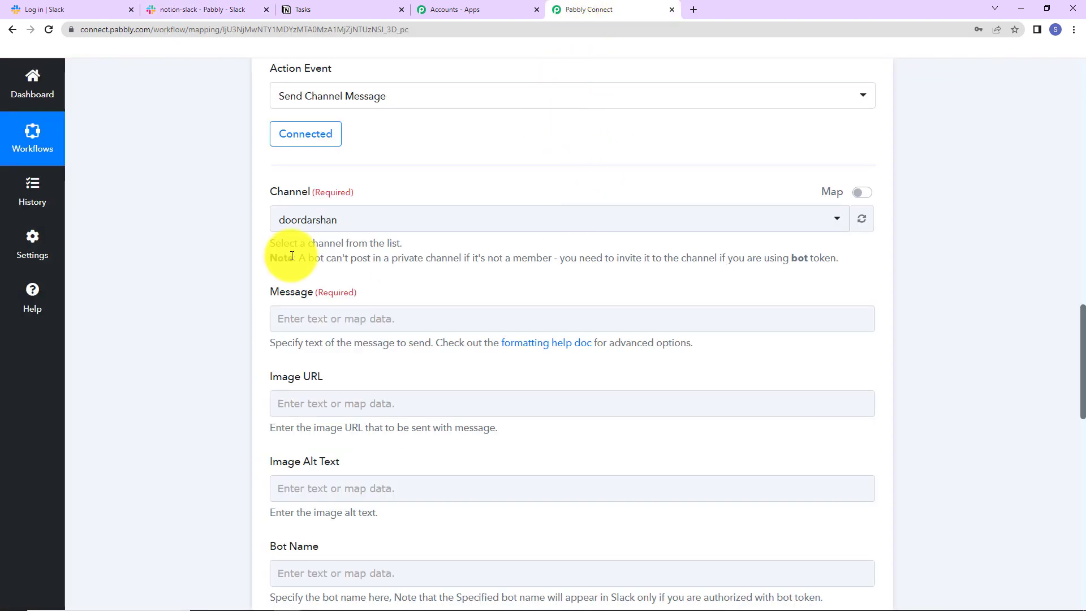
Select notion-slack as the Slack destination channel
left_click(349, 219)
type("no")
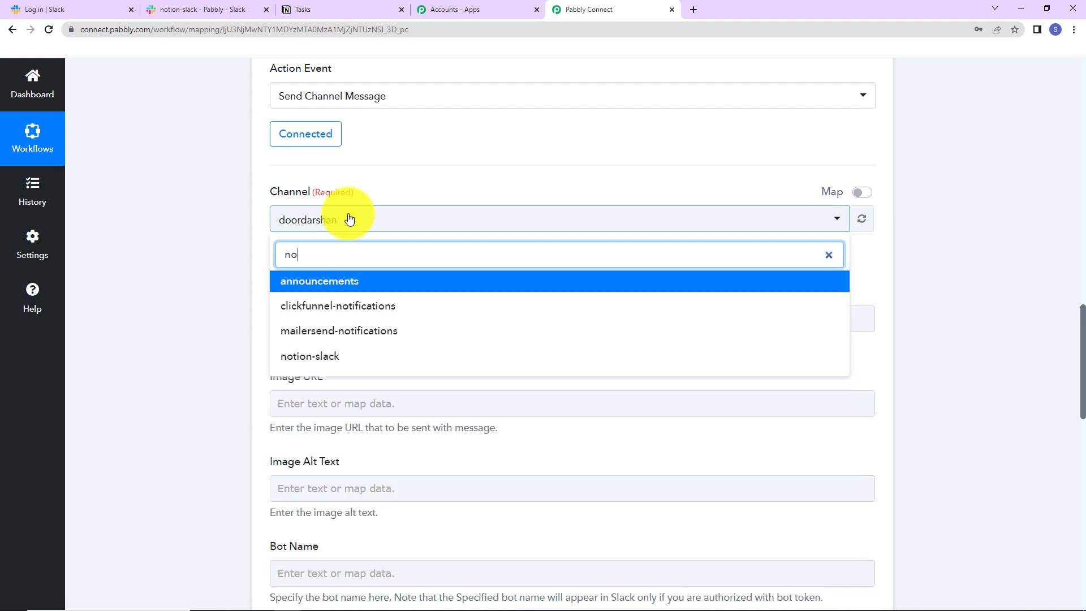
left_click(323, 355)
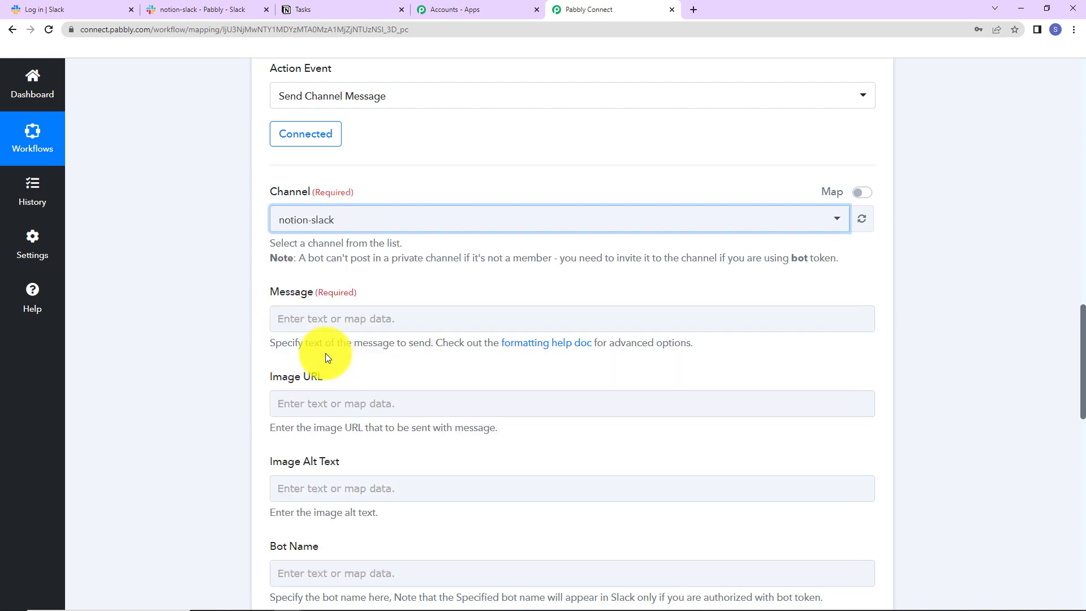
Begin the message with 'Team,', 'A new task has been created in Notion.' and 'Details:' lines
left_click(390, 312)
left_click(390, 313)
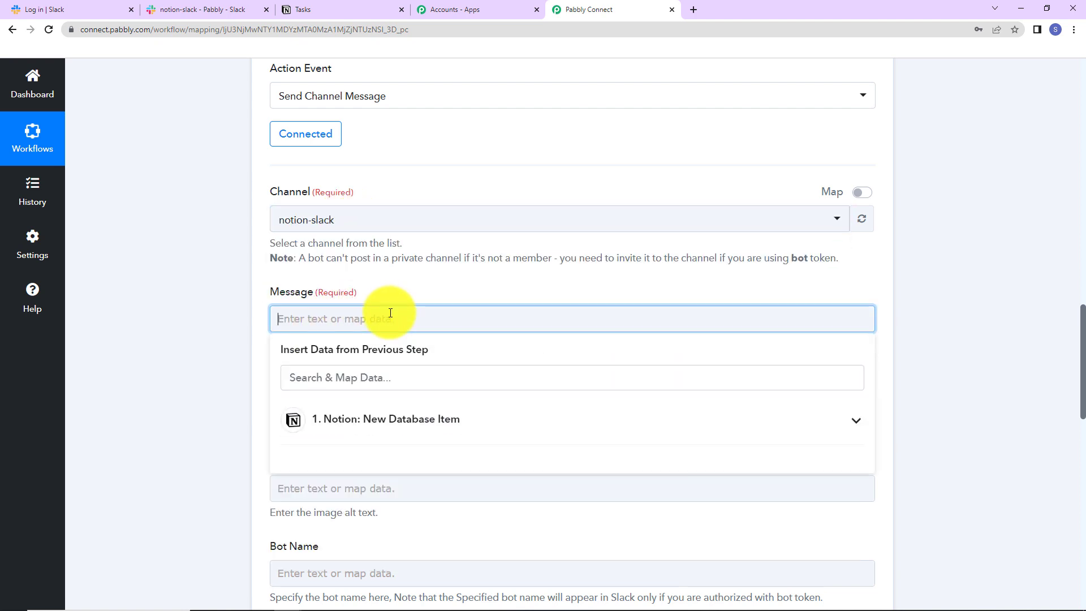
type("Team,")
key("Return")
type("A new ")
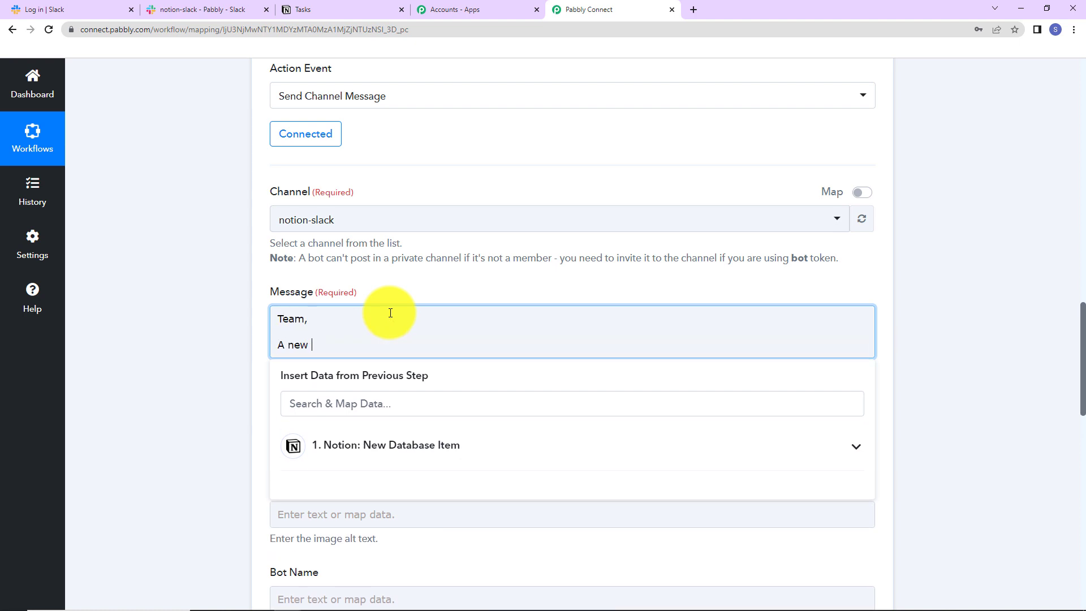
type("task has been created in Not")
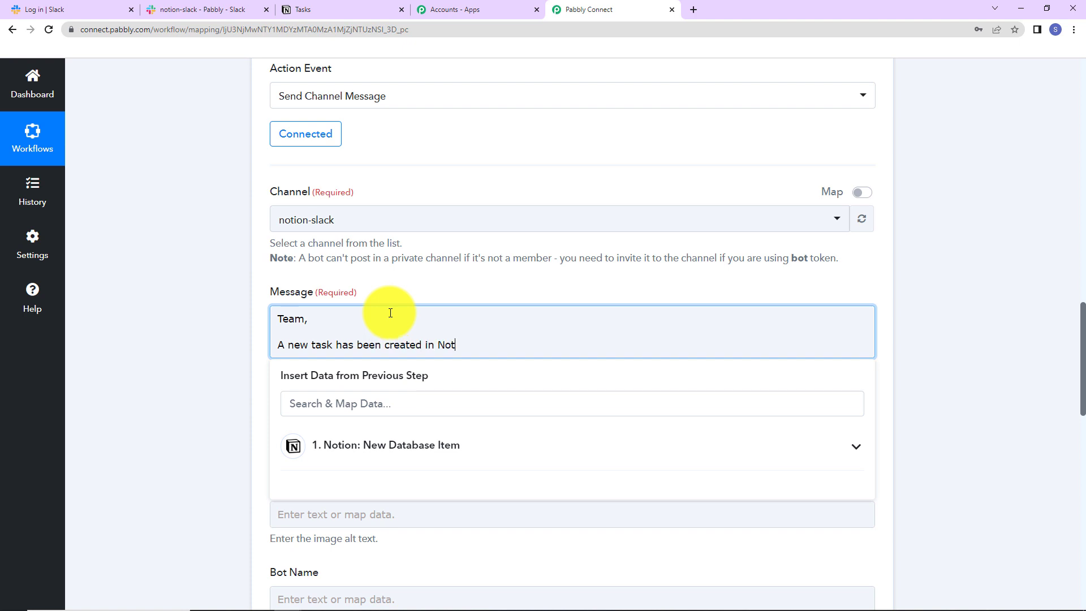
type("ion.")
key("Return")
type("Details")
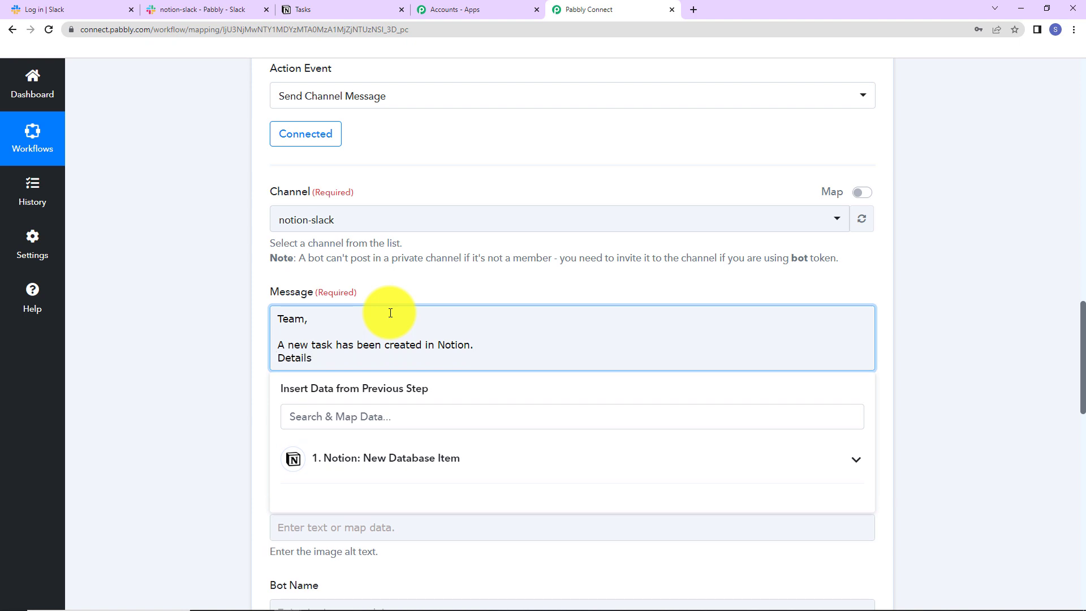
type(":")
key("Return")
key("Return")
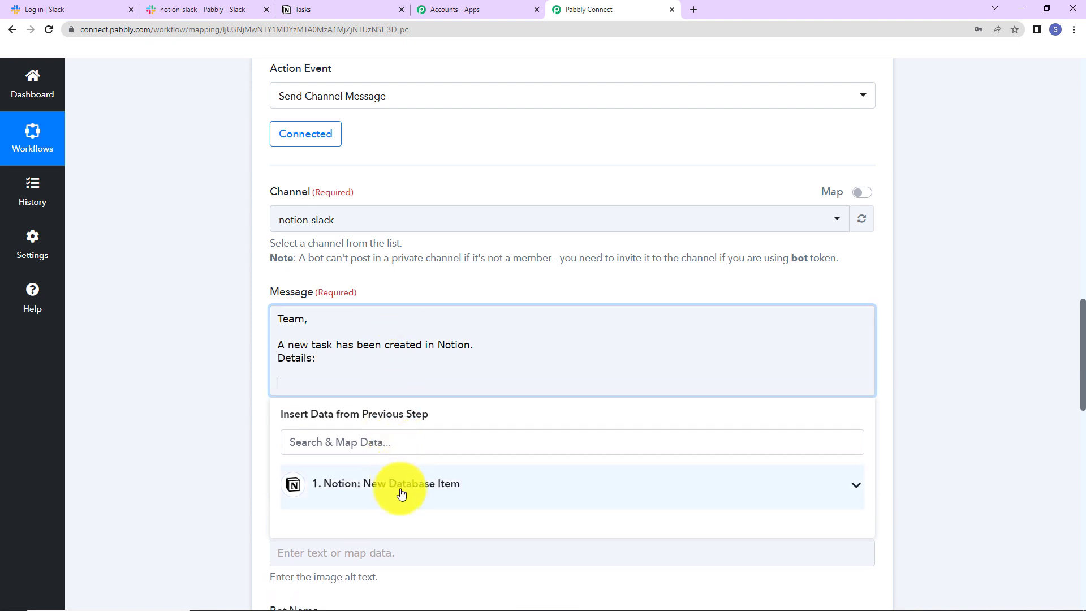
Add a 'Name:' line mapped to the Notion task name field
left_click(439, 449)
scroll(437, 455, "down", 2)
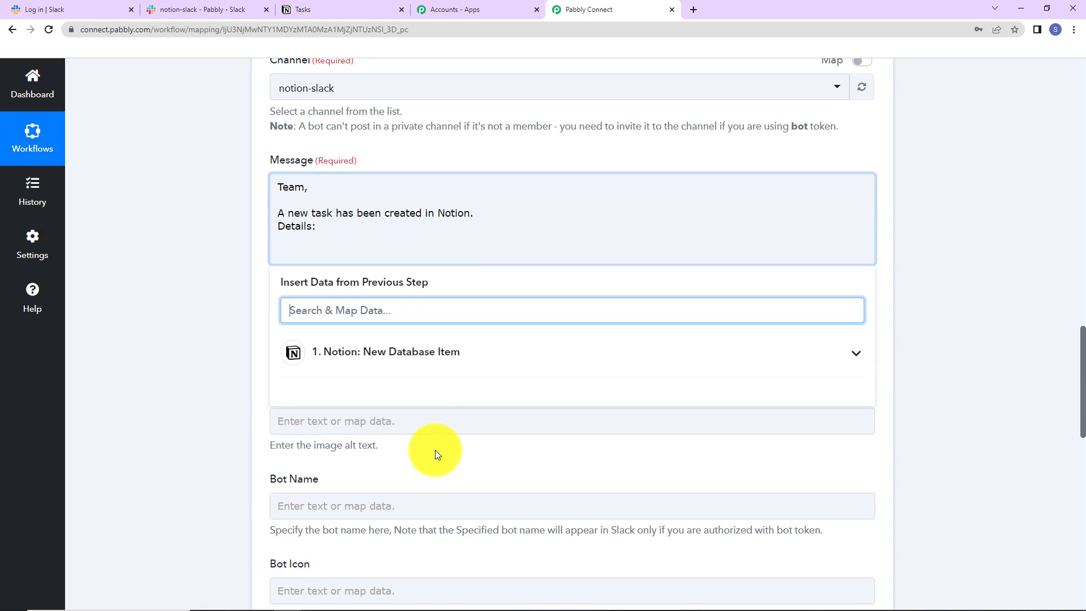
left_click(436, 355)
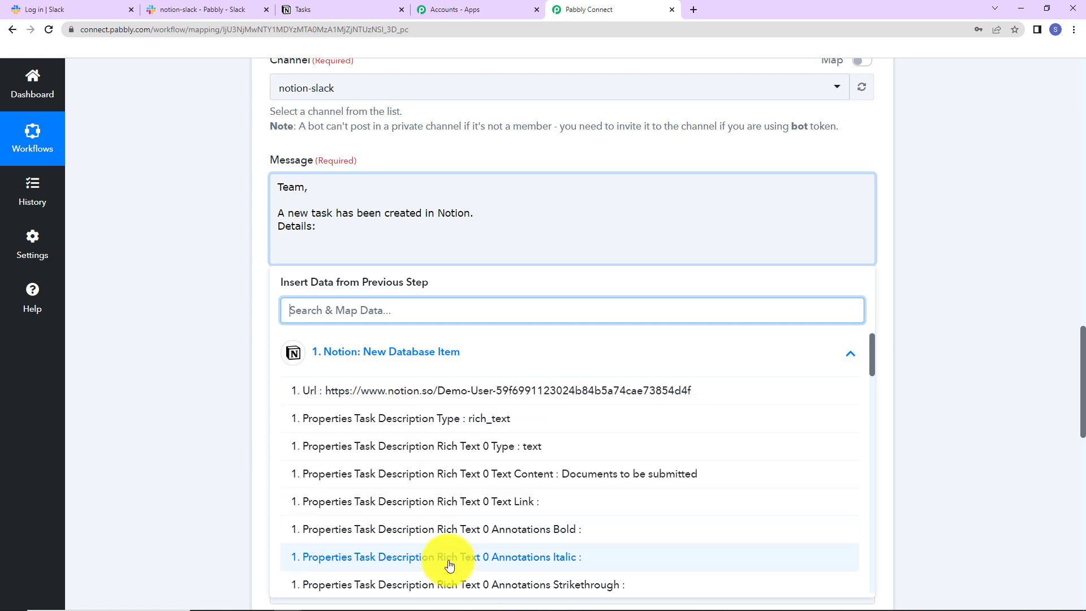
scroll(627, 474, "down", 7)
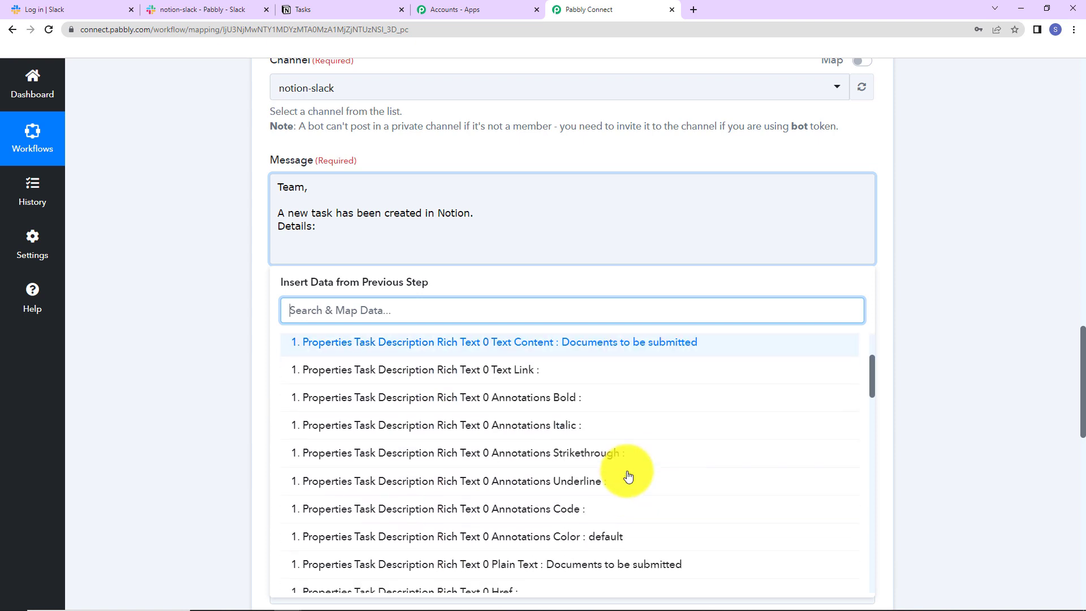
left_click(565, 447)
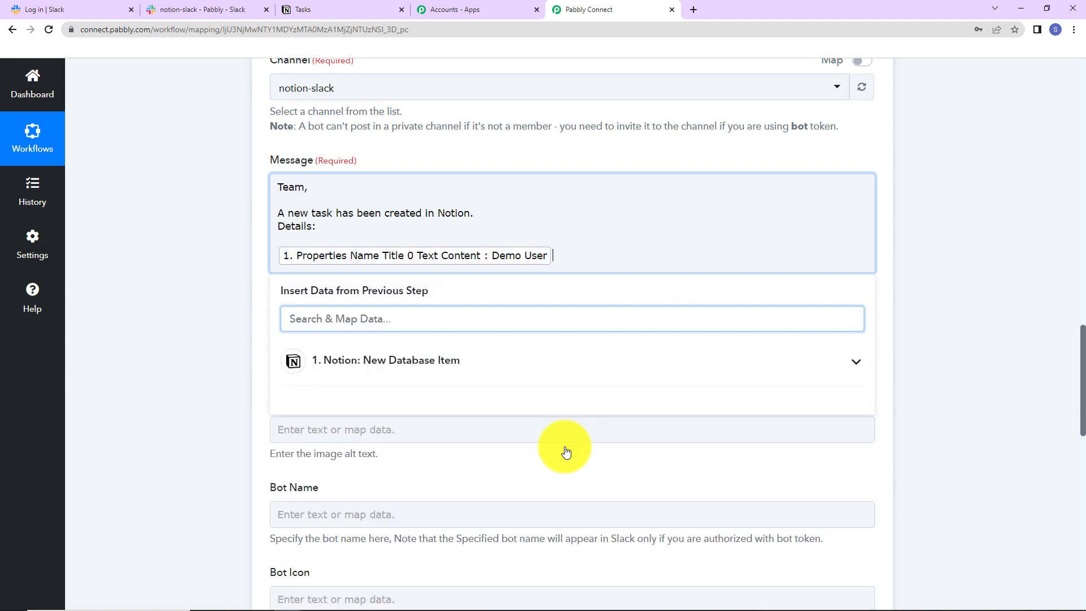
type("Name:")
key("Return")
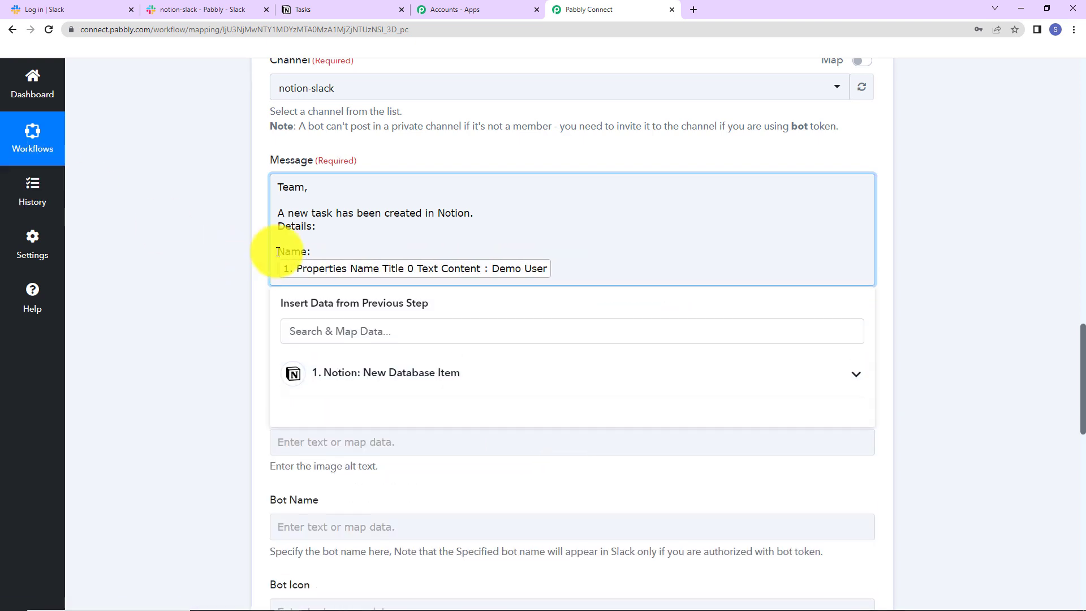
key("BackSpace")
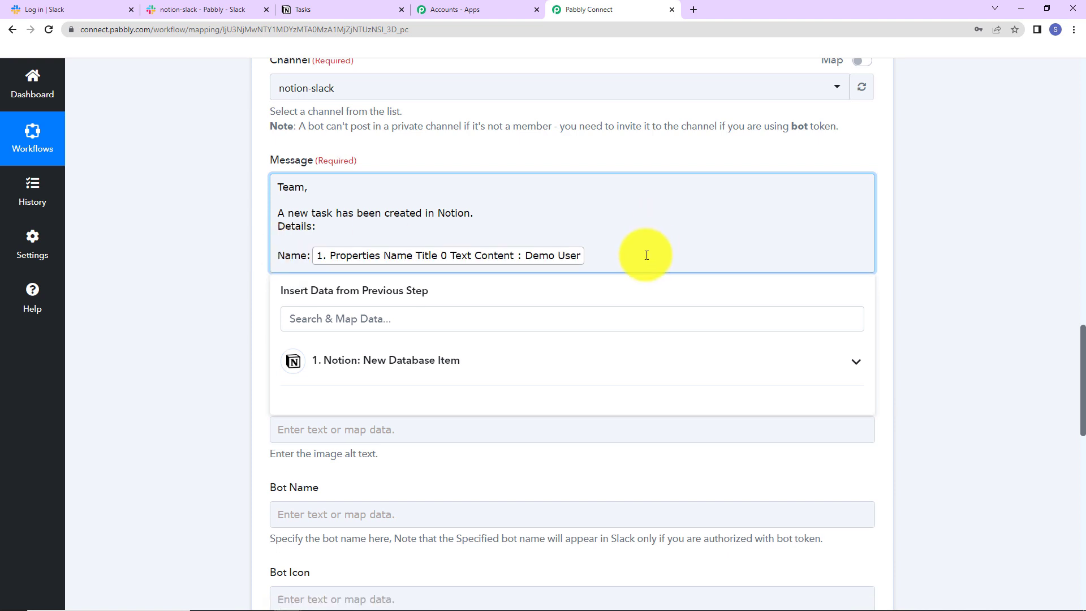
left_click(634, 258)
Add Task description and Email Address lines mapped to their Notion fields
key("Return")
type("Task descritp")
key("BackSpace")
key("BackSpace")
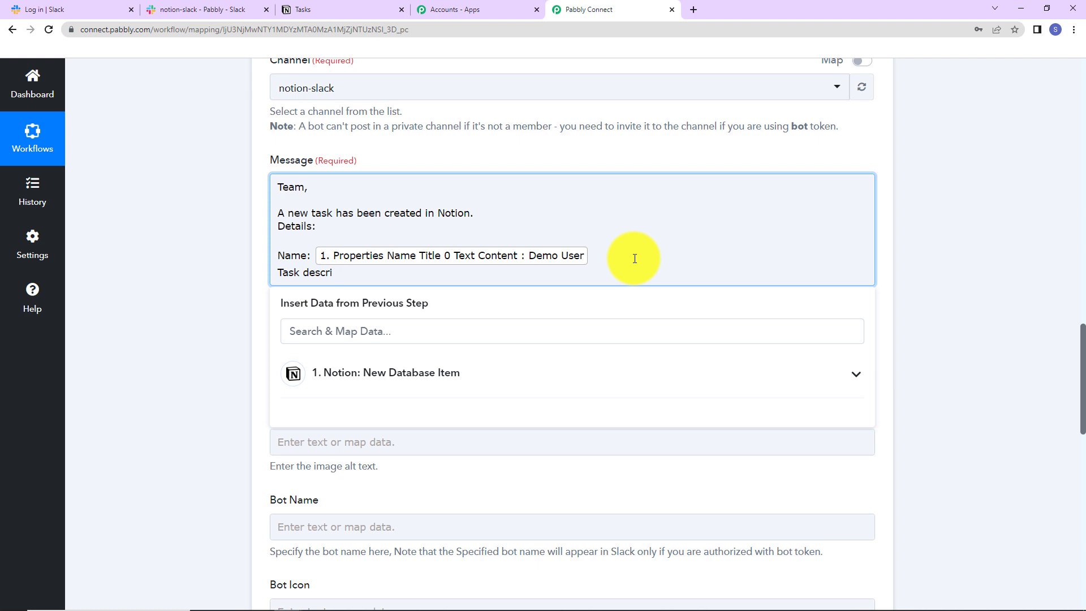
type("pto")
type("on:")
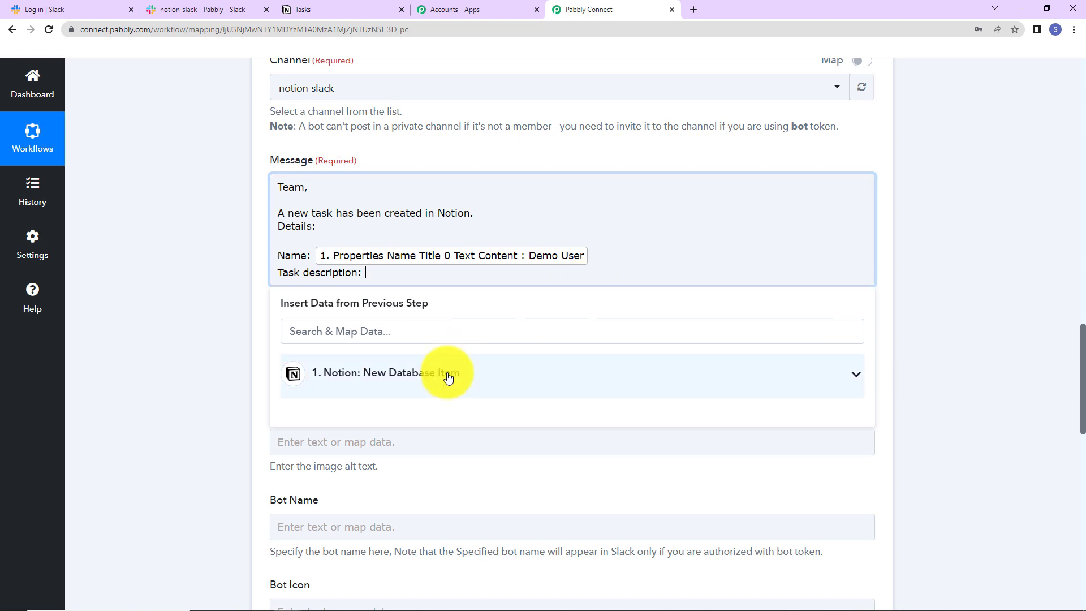
left_click(448, 375)
left_click(477, 496)
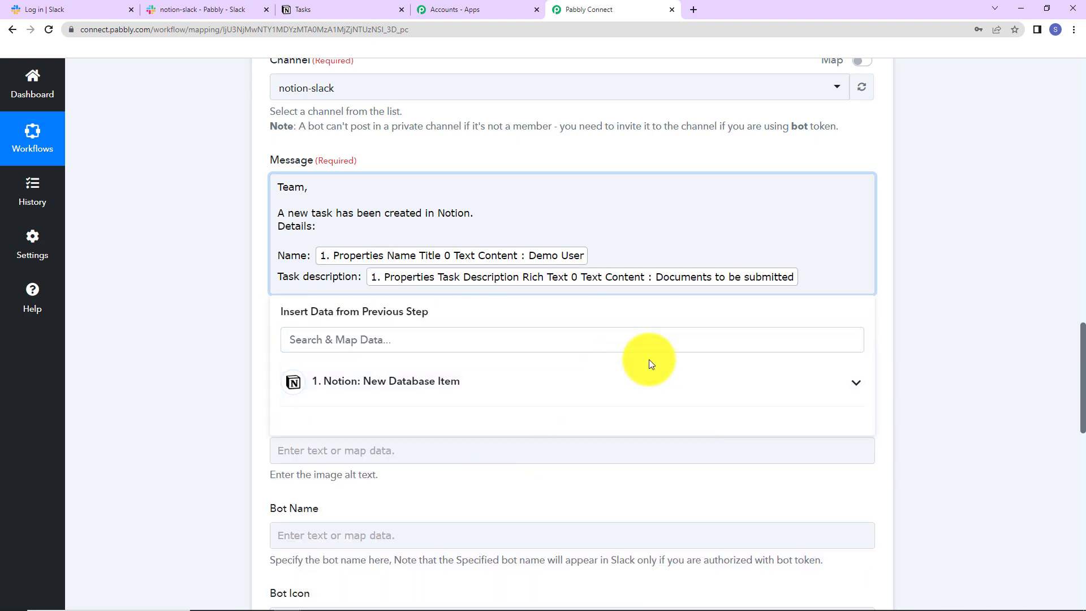
key("Return")
type("Email Address:")
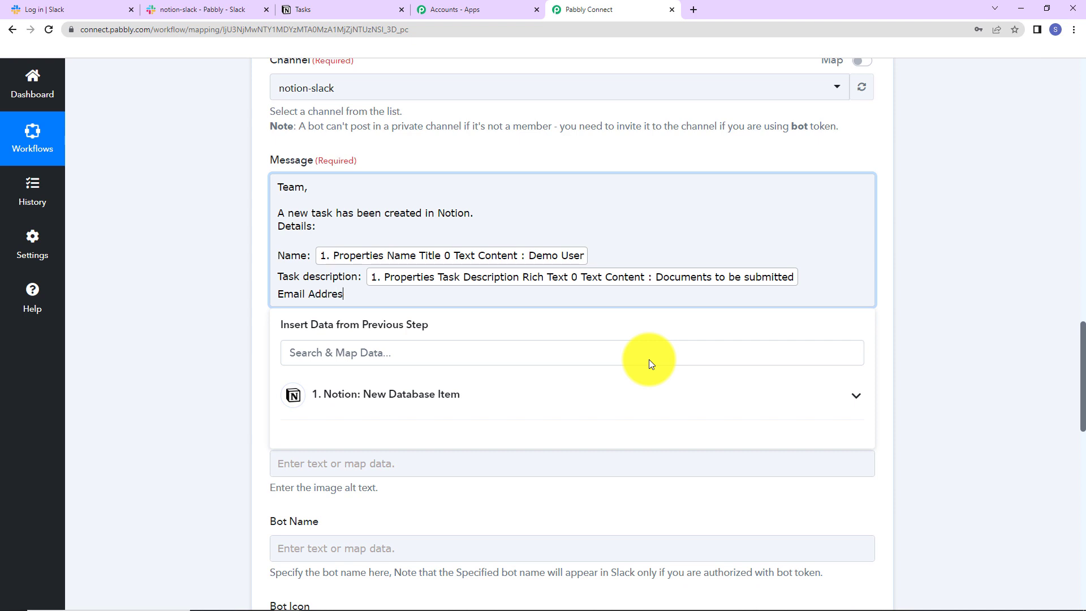
left_click(483, 396)
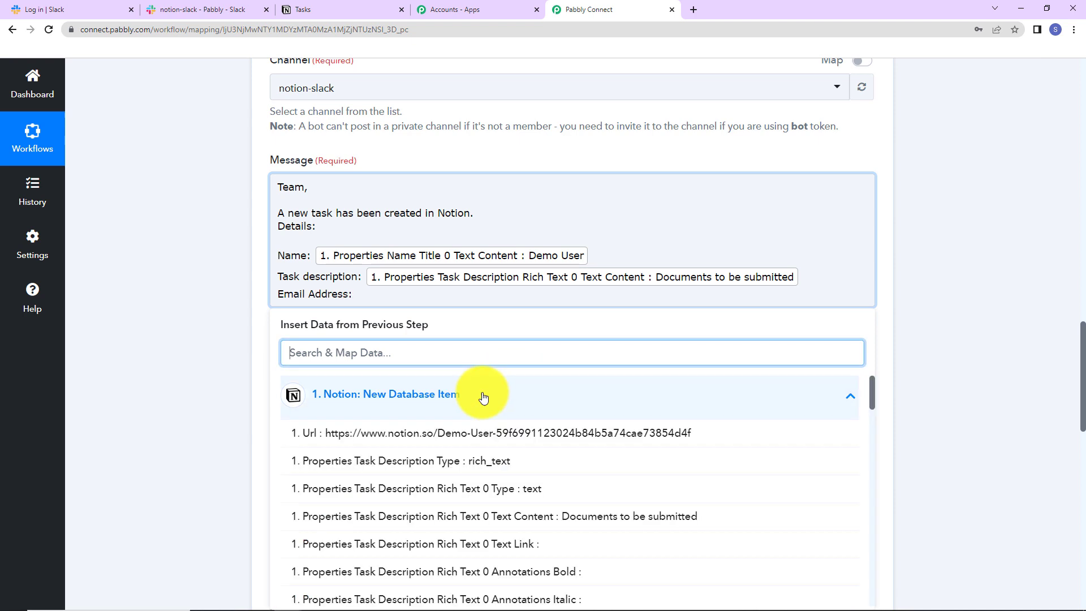
type("@")
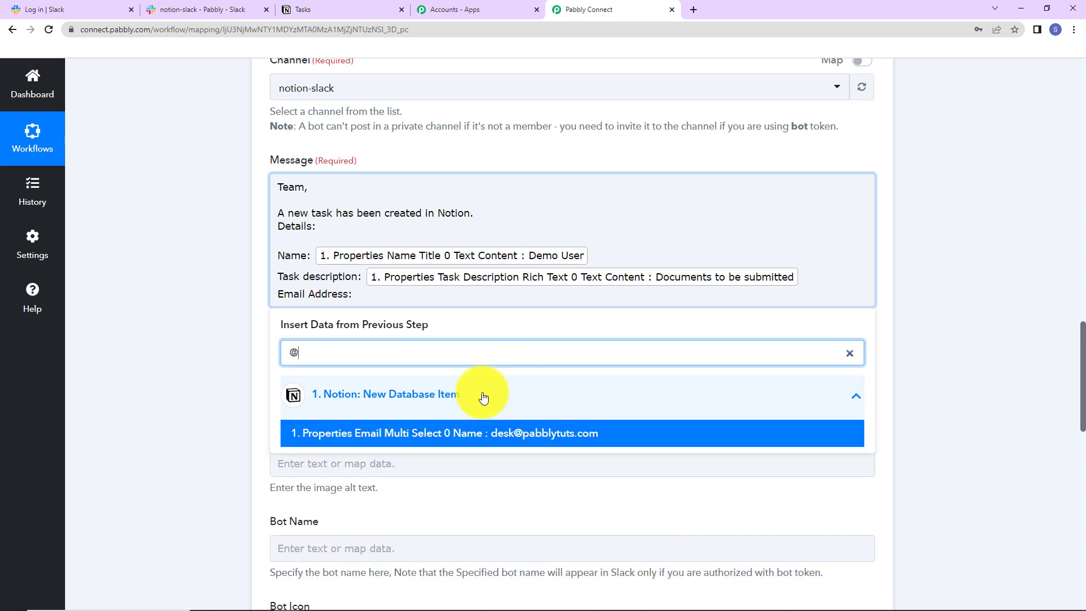
left_click(486, 433)
Add Due Date and Created Date lines mapped to their Notion start values, then sign off 'Regards'
key("Return")
type("Due Date:")
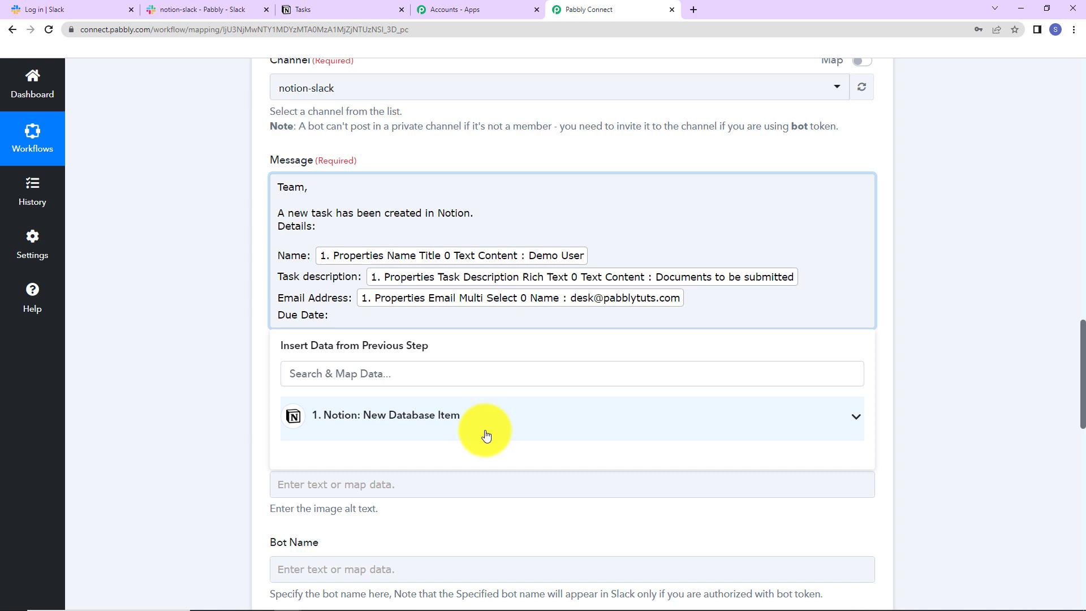
left_click(485, 427)
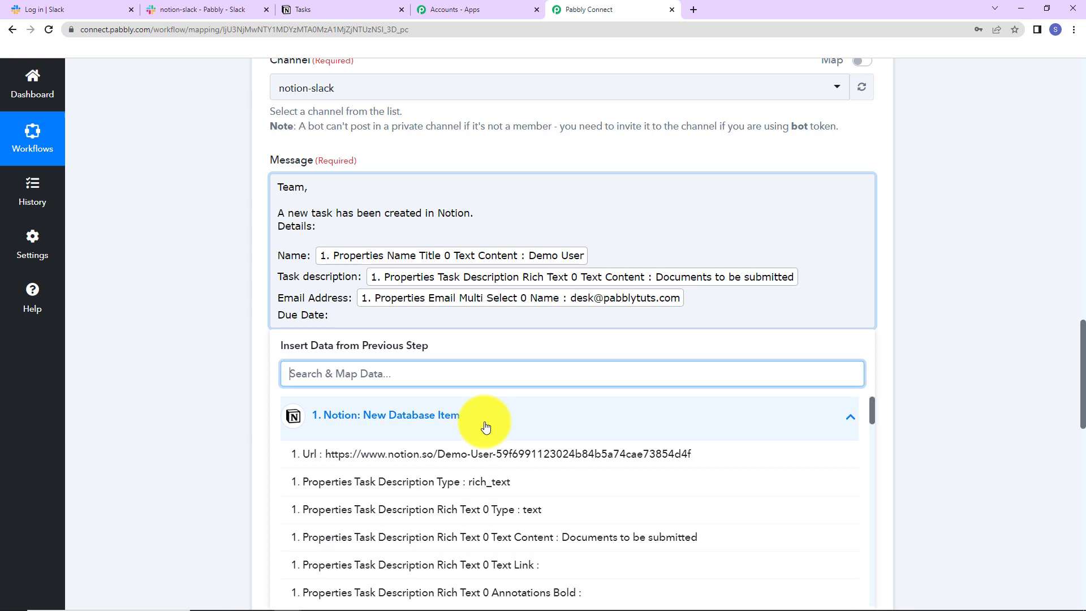
type("due")
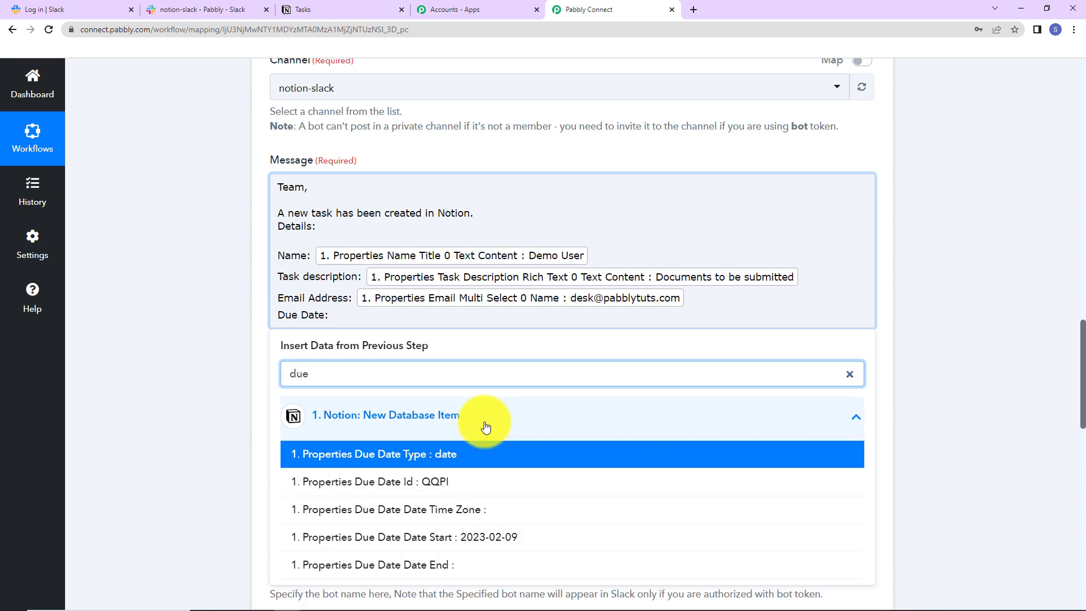
left_click(462, 536)
key("Return")
type("Created Date:")
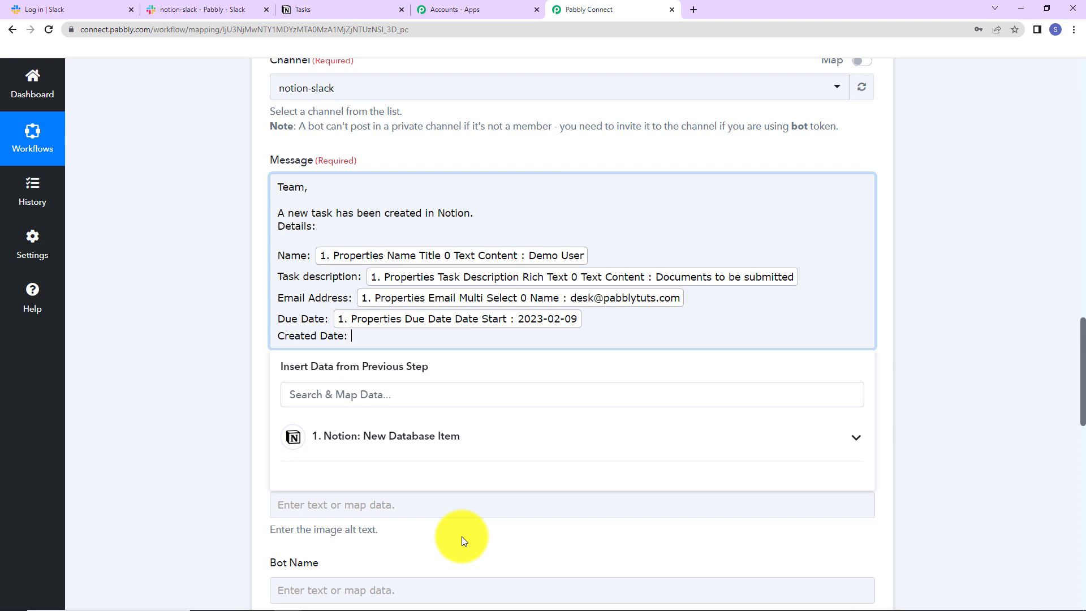
left_click(481, 437)
type("created")
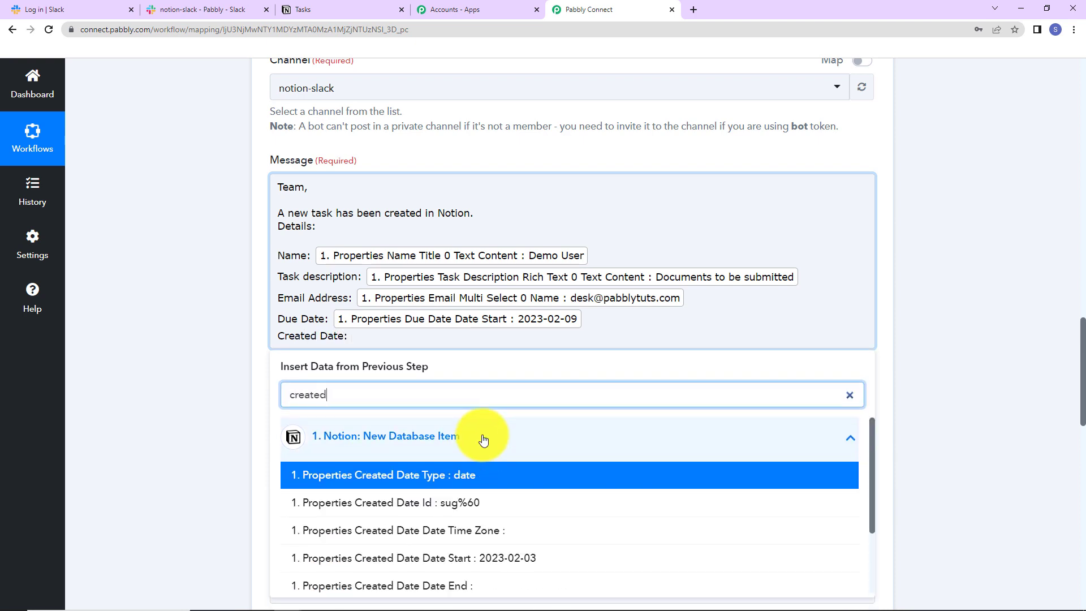
left_click(465, 560)
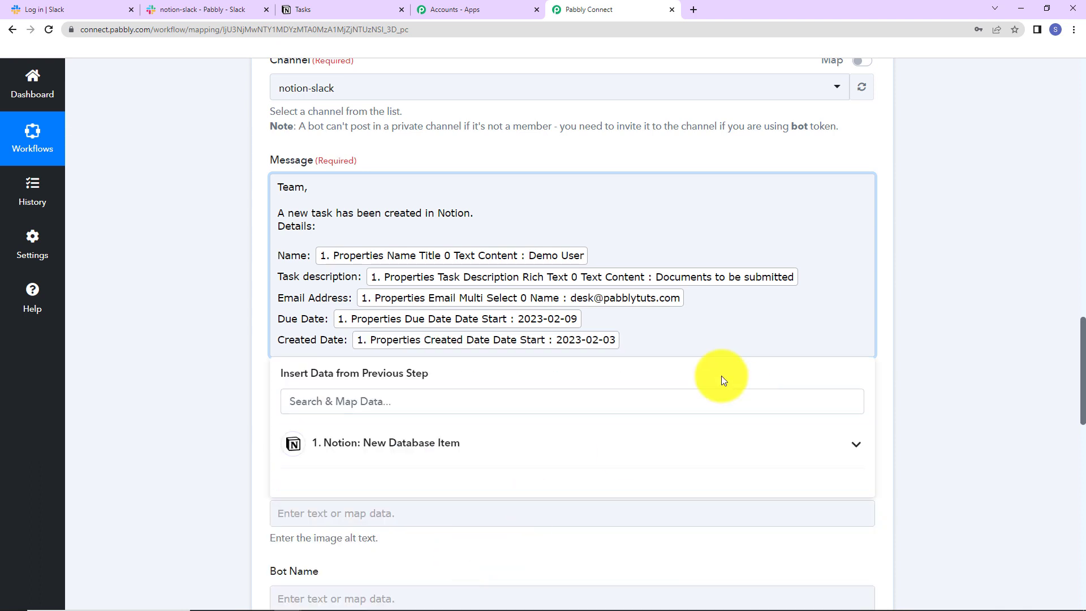
key("Return")
key("Return")
type("Regards")
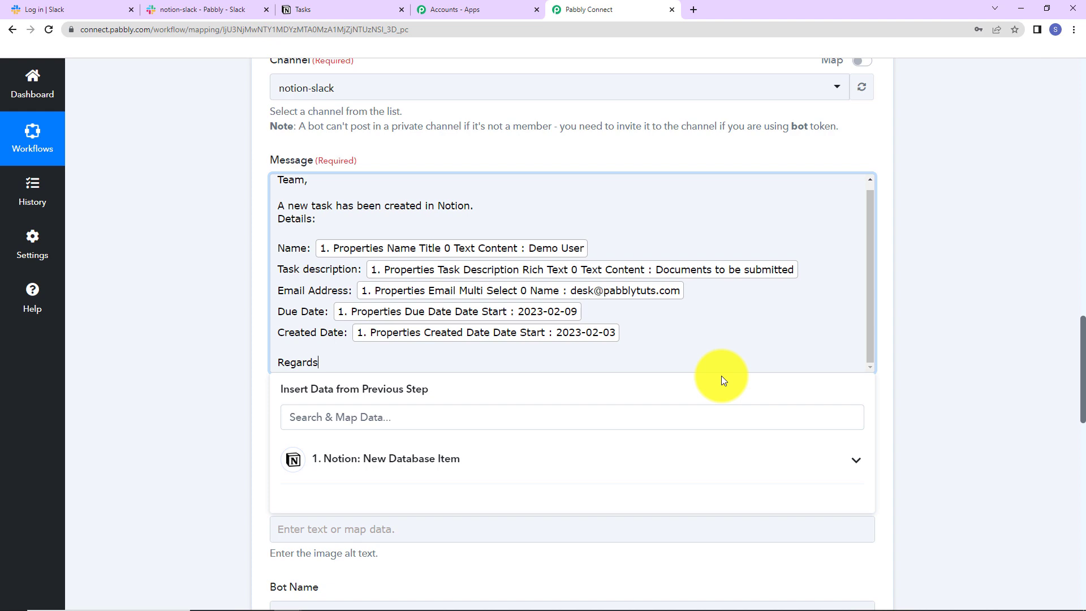
Close the data insertion panel, then save the Slack step and send a test message
left_click(958, 346)
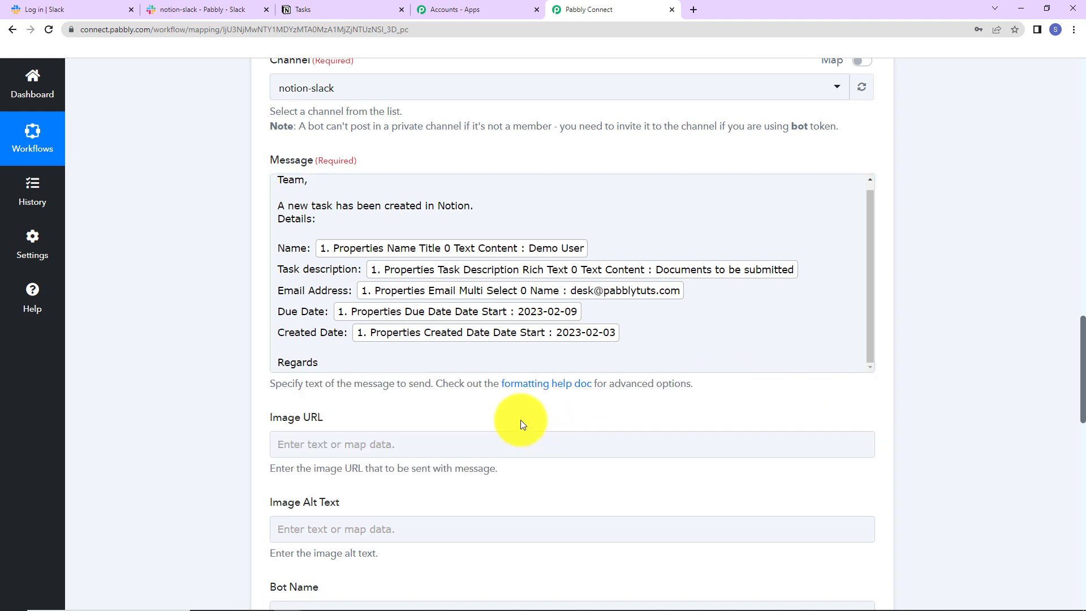
scroll(476, 383, "down", 5)
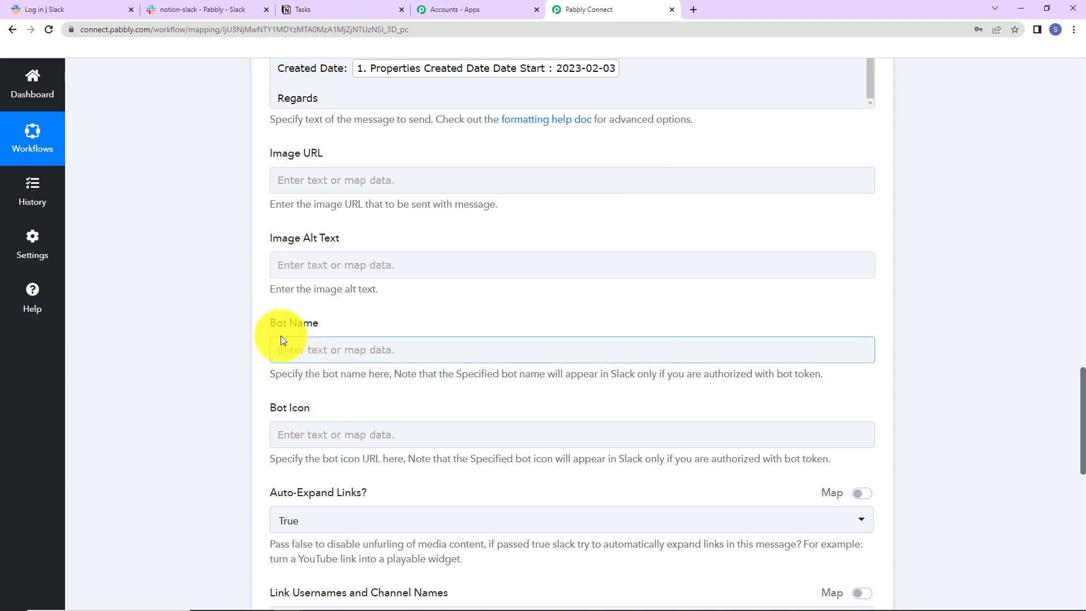
scroll(405, 430, "down", 5)
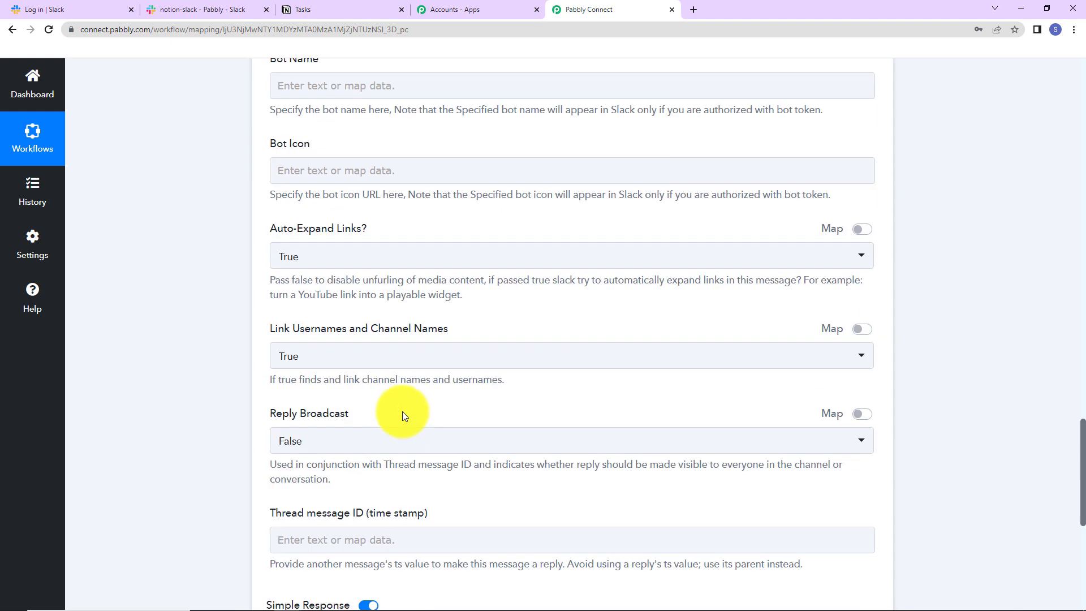
scroll(400, 378, "down", 3)
scroll(385, 453, "down", 3)
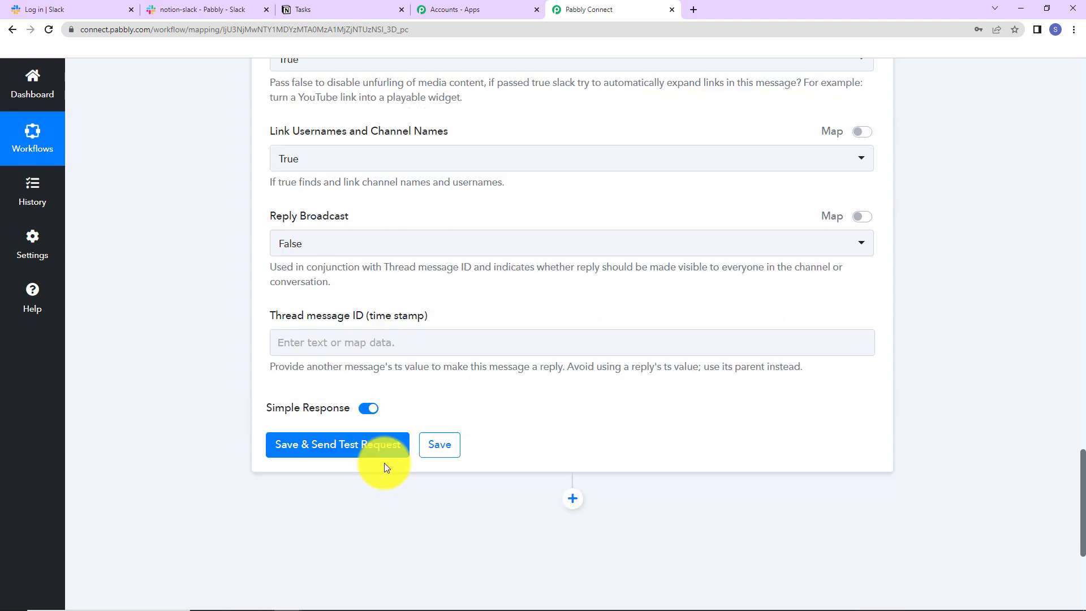
left_click(335, 384)
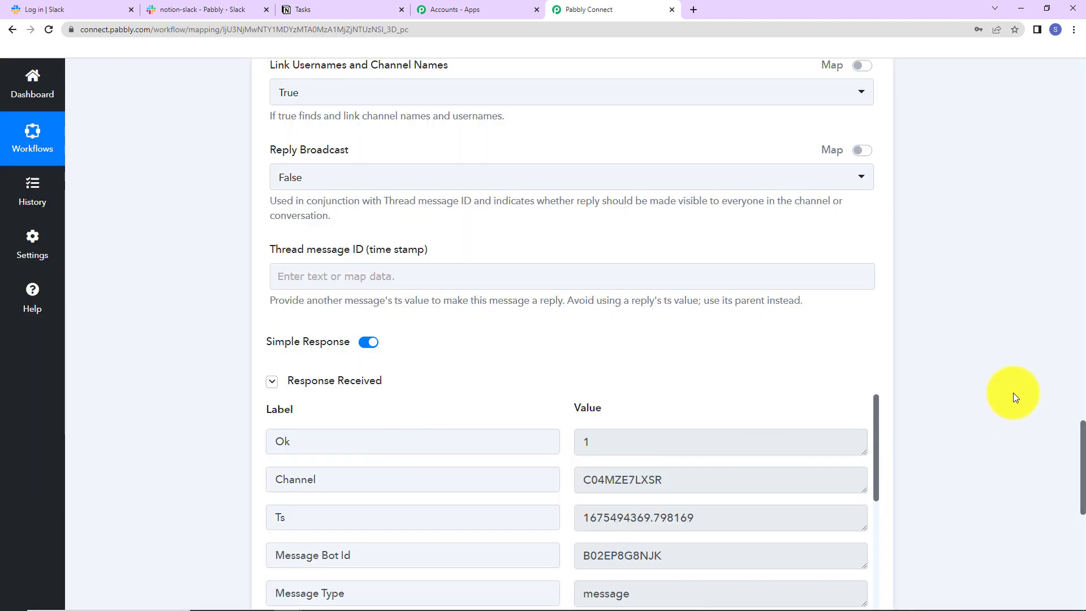
Expand the Message Text response to confirm it ends with the due date, created date and Regards
scroll(1013, 384, "down", 6)
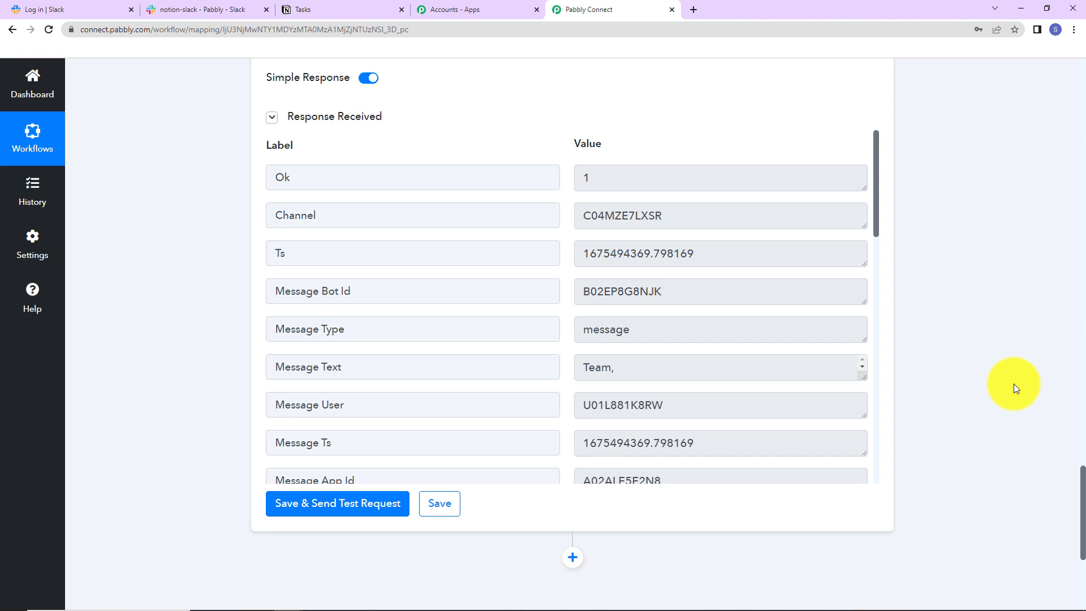
left_click_drag(863, 379, 864, 451)
scroll(827, 411, "down", 2)
scroll(828, 410, "down", 2)
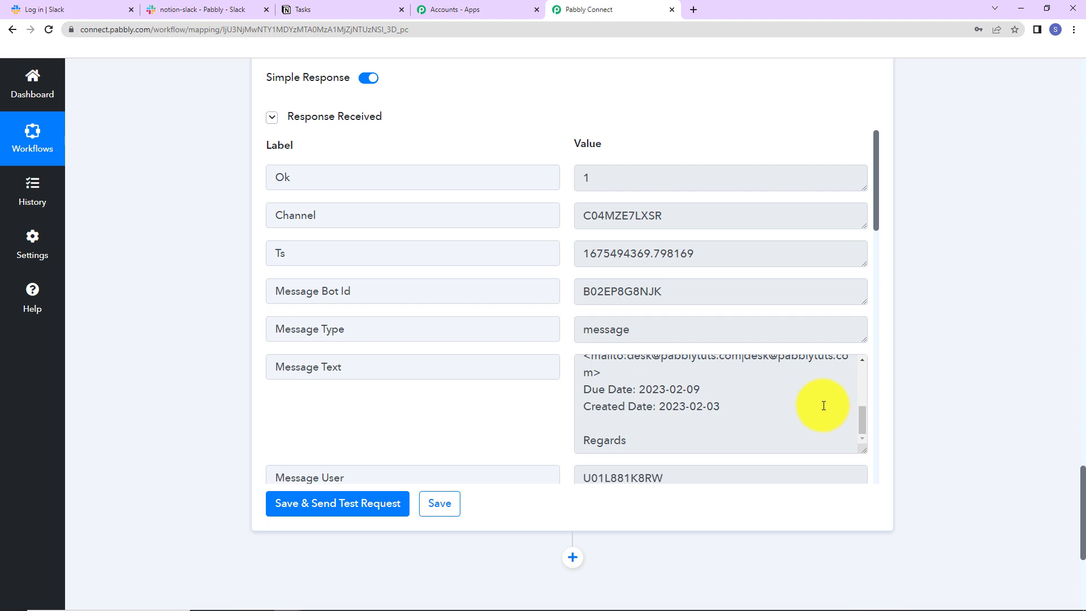
Check the Demo User task message posted in the notion-slack channel, then return to Pabbly Connect
left_click(201, 8)
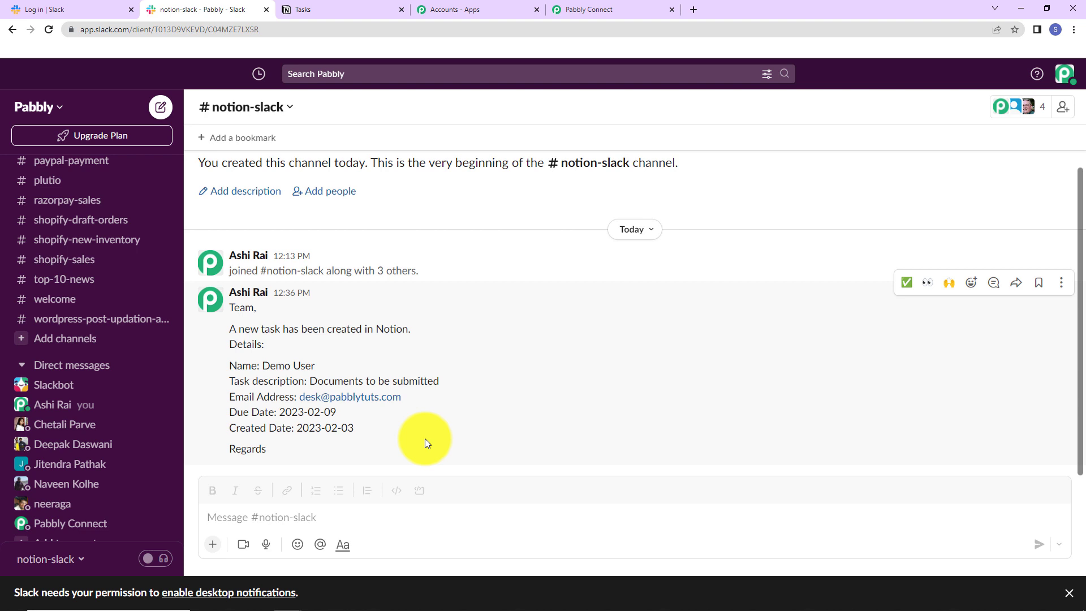
left_click(586, 12)
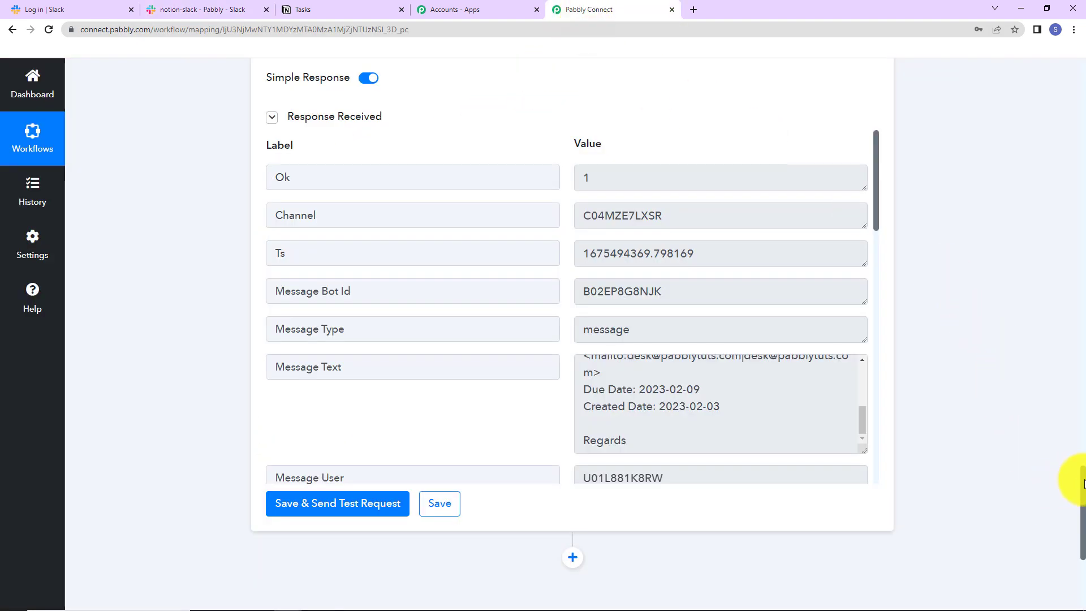
Collapse the Notion New Database Item trigger and the Slack Send Channel Message action cards
scroll(1052, 396, "up", 20)
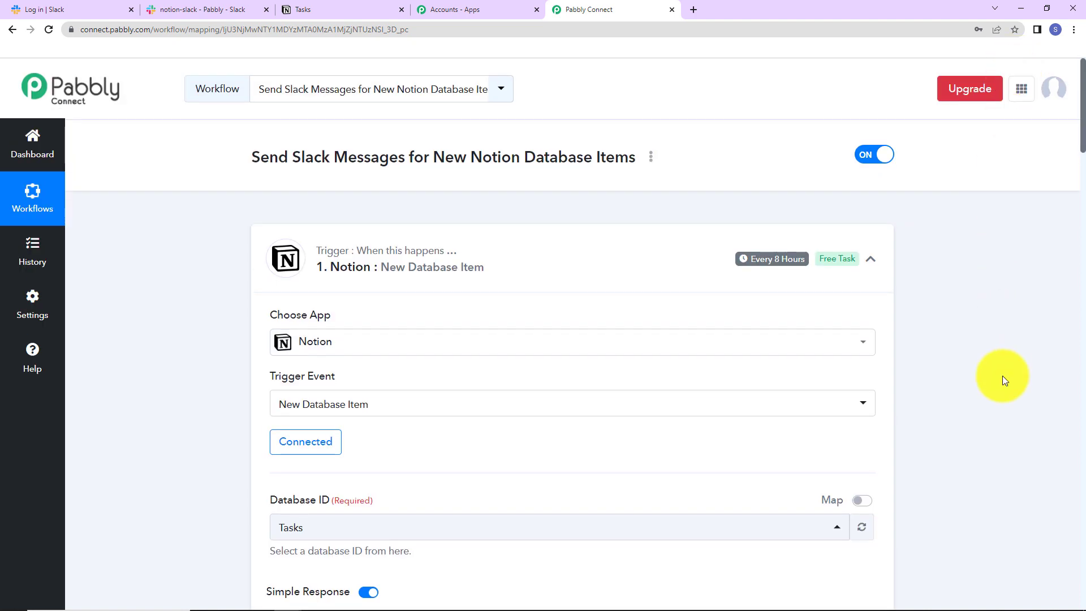
left_click(870, 258)
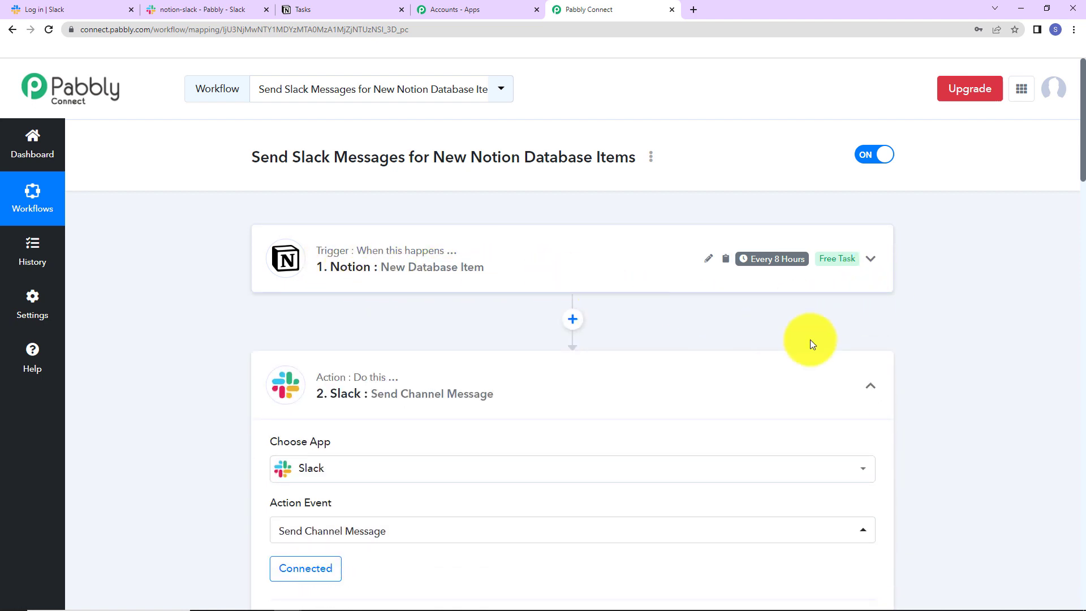
left_click(869, 386)
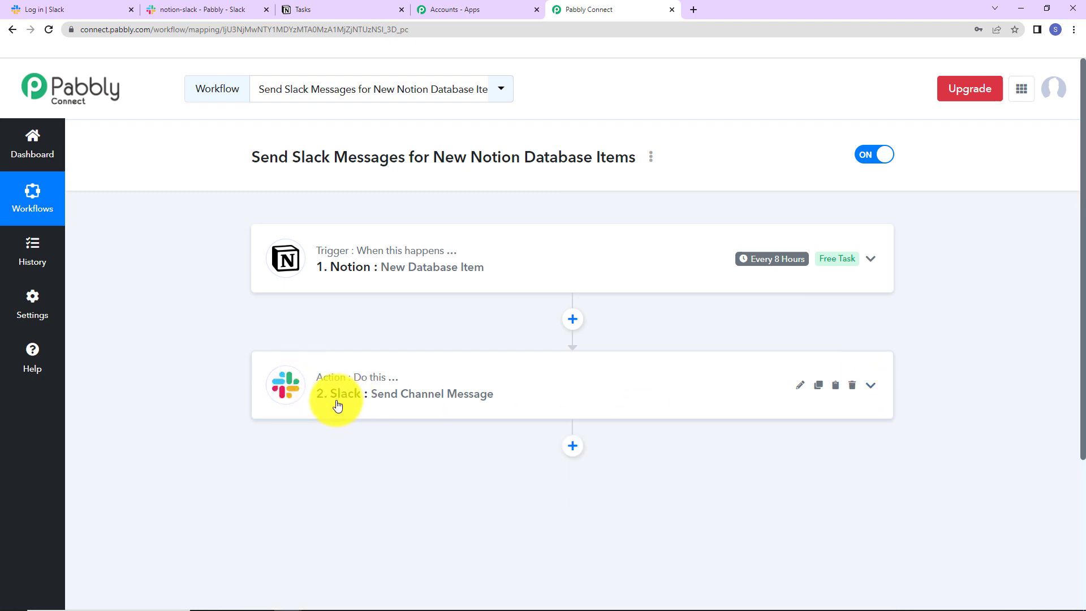